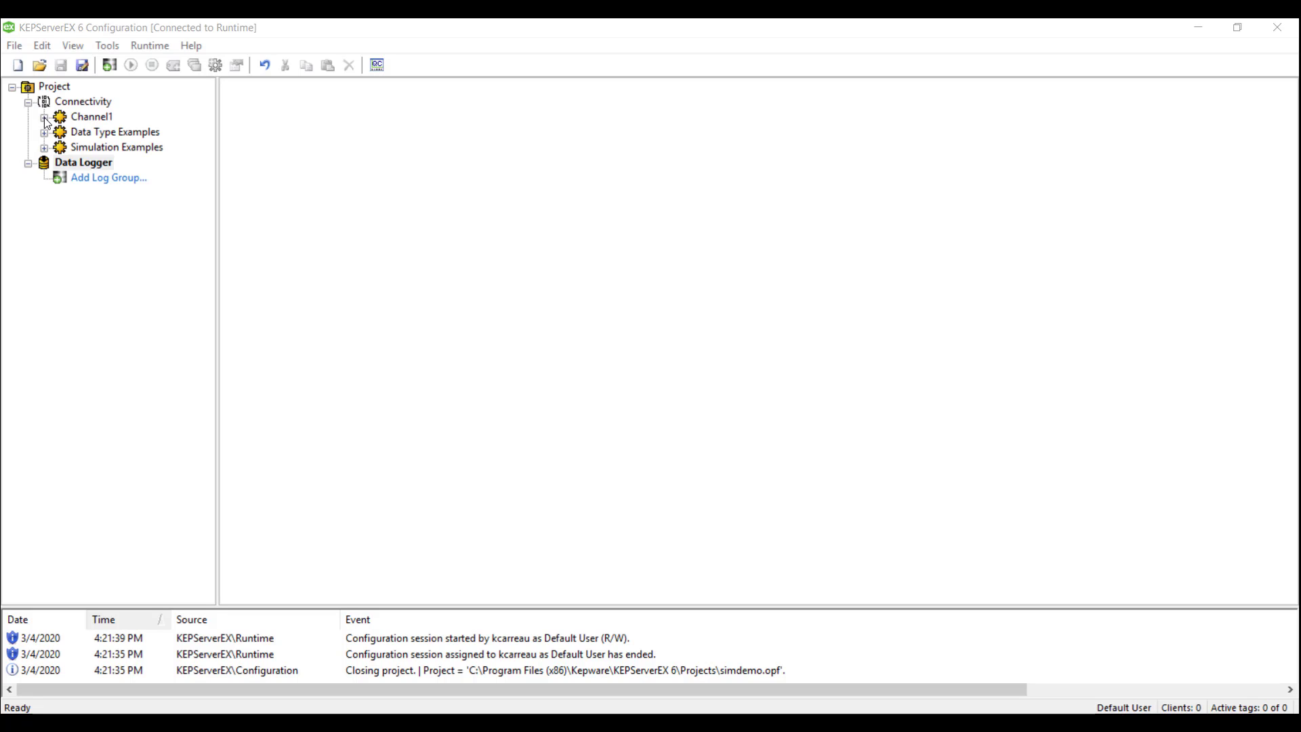
Browse to the Simulation Examples Functions device to view its Ramp, Random and Sine tags, then collapse Channel1, Data Type Examples and Simulation Examples.
{"action": "left_click", "coordinate": [44, 118]}
{"action": "left_click", "coordinate": [44, 147]}
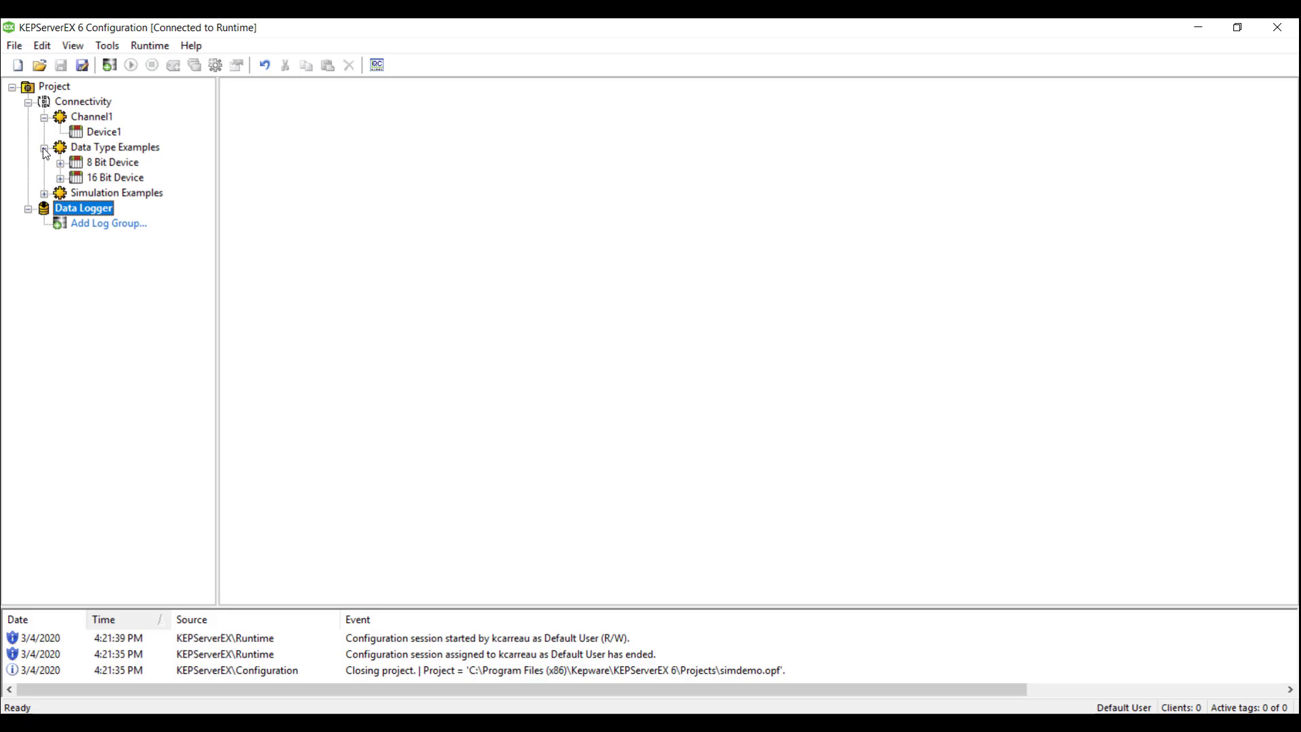
{"action": "left_click", "coordinate": [44, 193]}
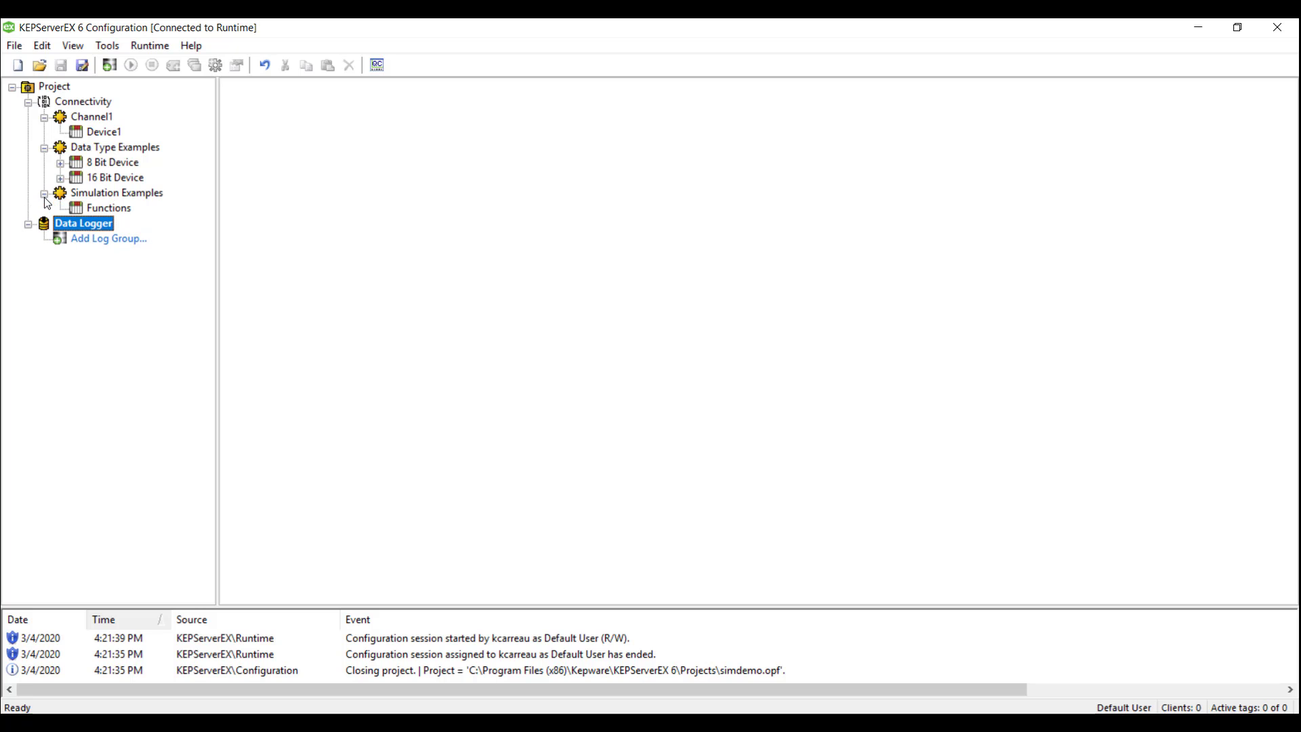
{"action": "left_click", "coordinate": [100, 210]}
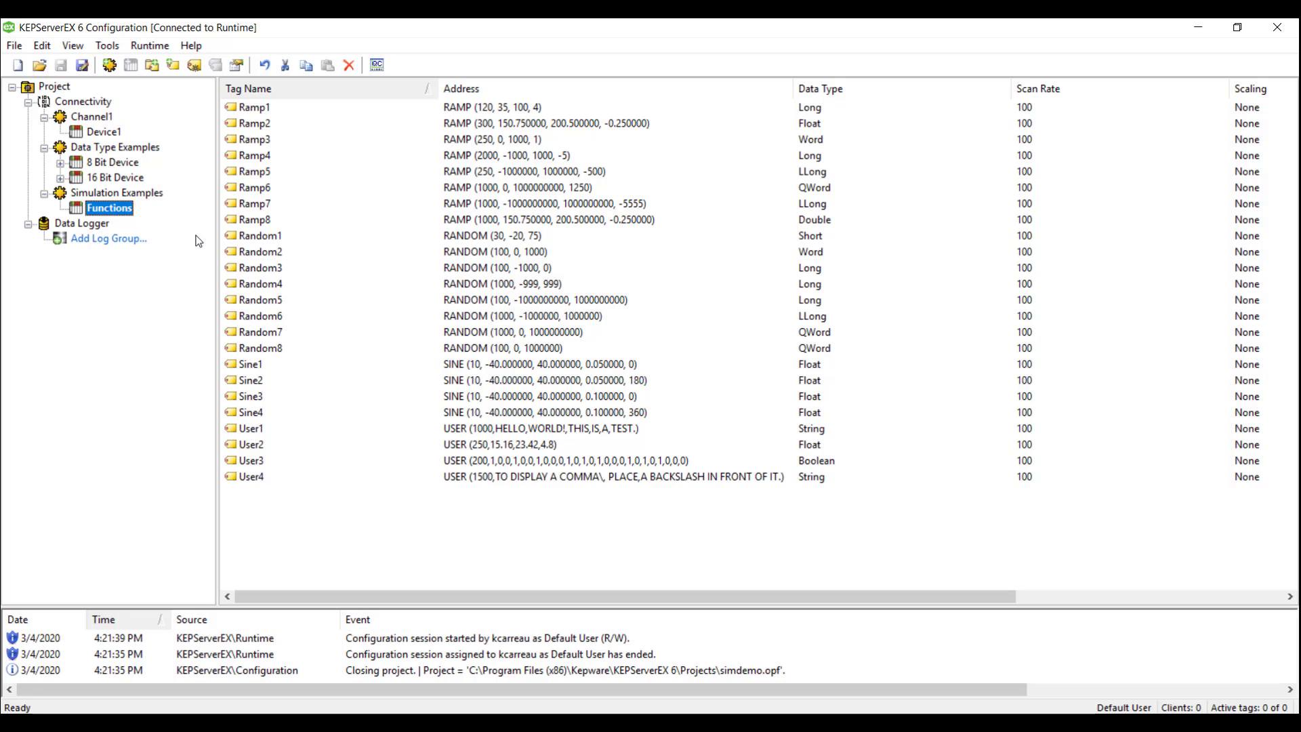
{"action": "left_click", "coordinate": [44, 194]}
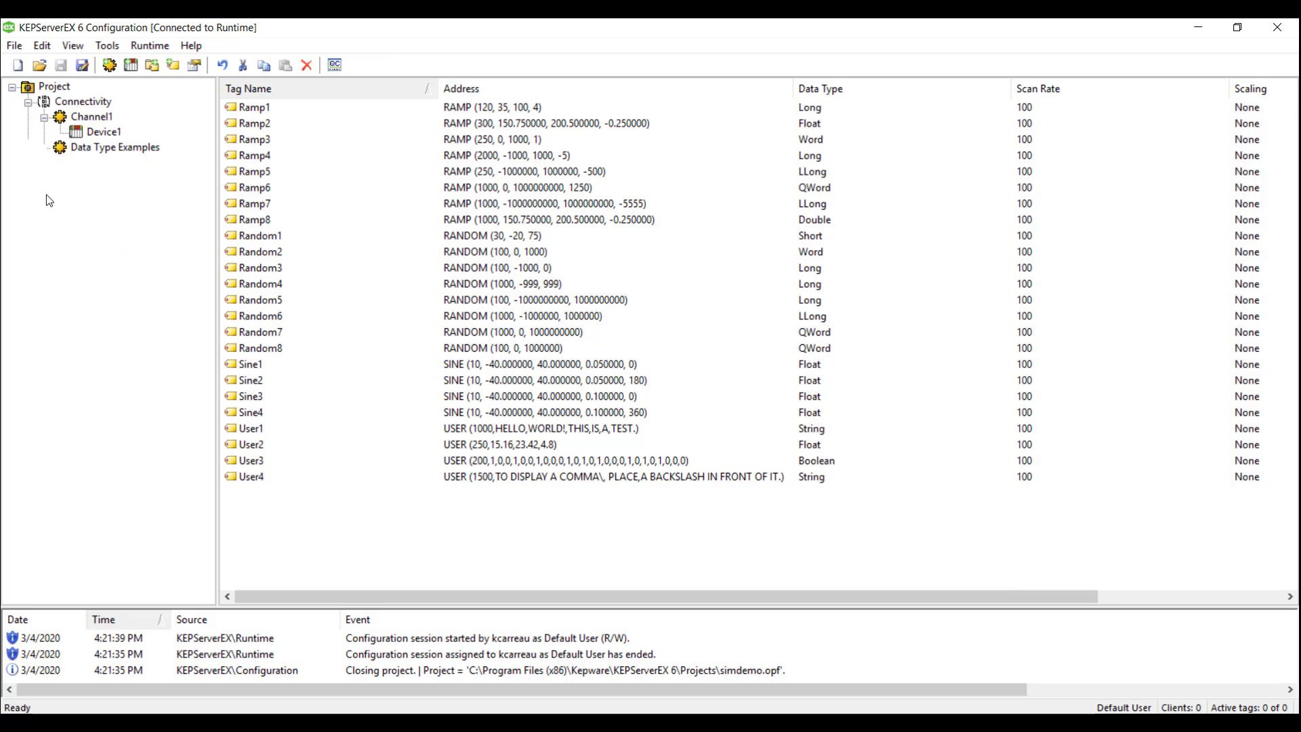
{"action": "left_click", "coordinate": [44, 147]}
{"action": "left_click", "coordinate": [44, 117]}
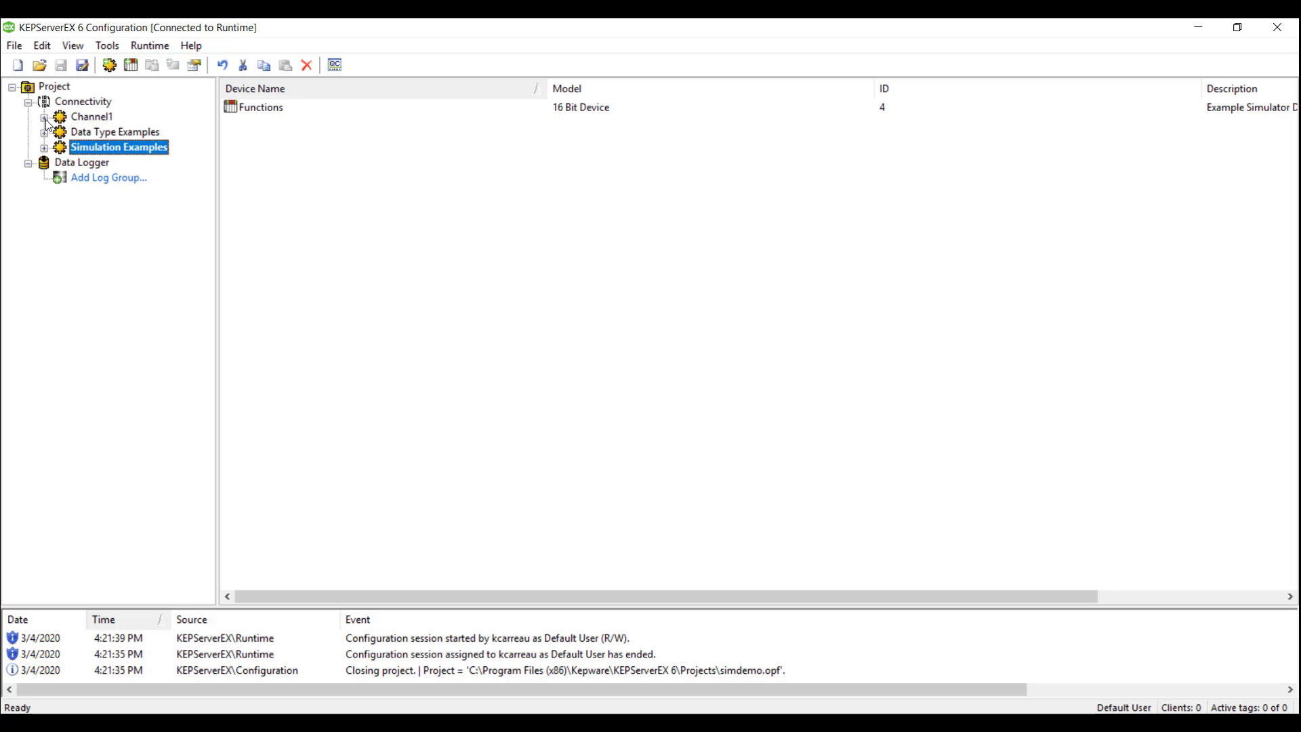
Add a new Data Logger log group, LogGroup1, and set its DSN to My_SQL_Demo.
{"action": "left_click", "coordinate": [123, 179]}
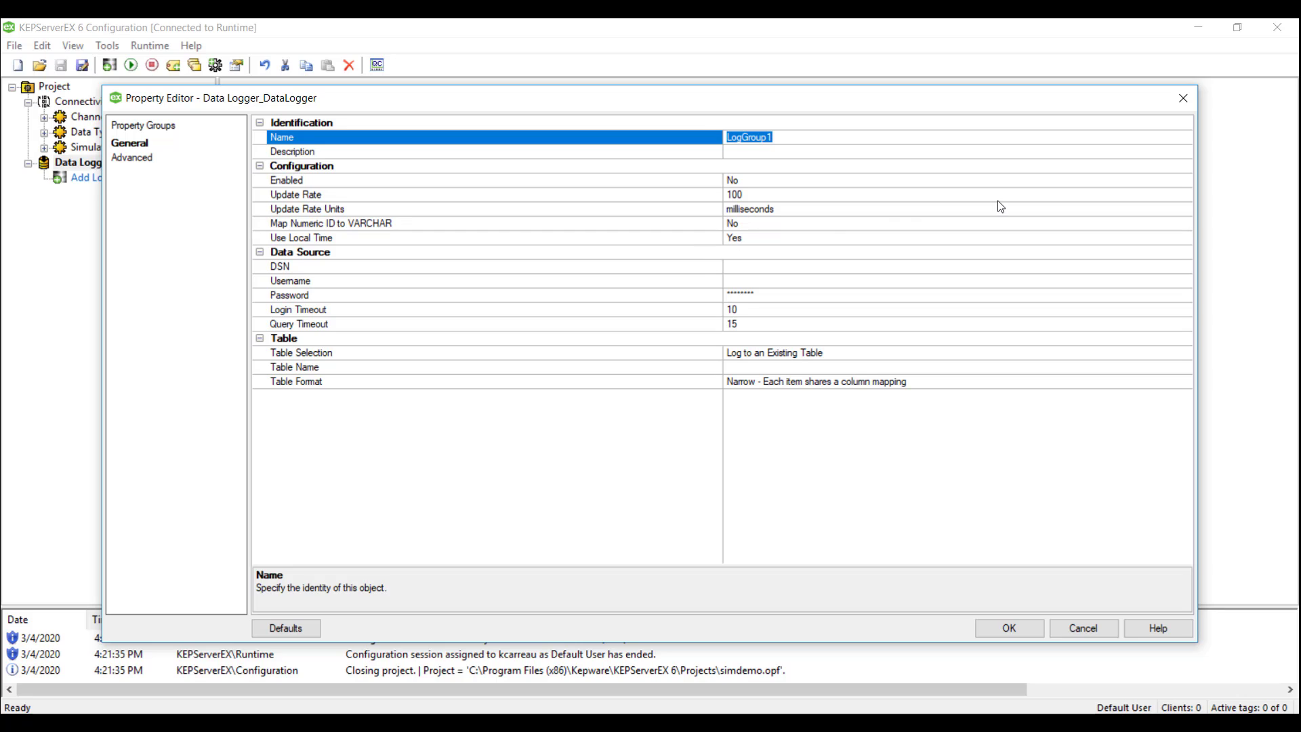
{"action": "left_click", "coordinate": [1082, 268]}
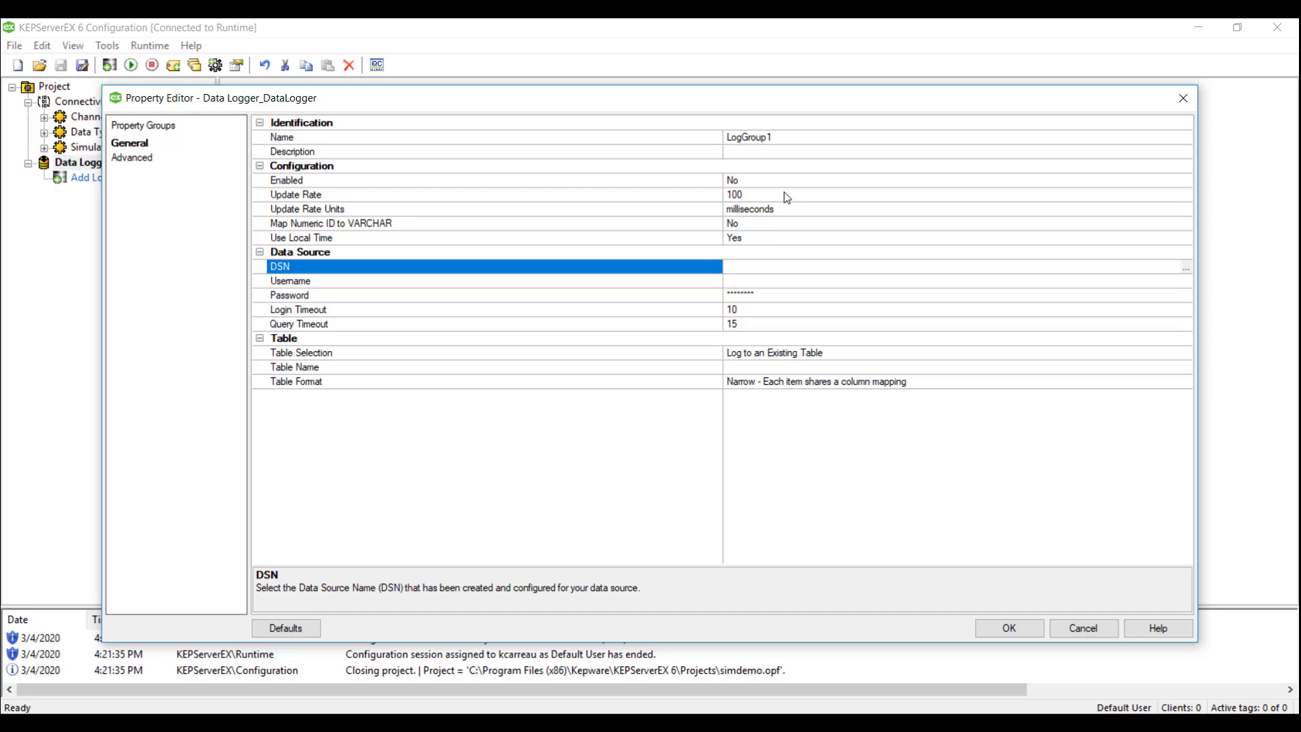
{"action": "left_click", "coordinate": [1185, 270]}
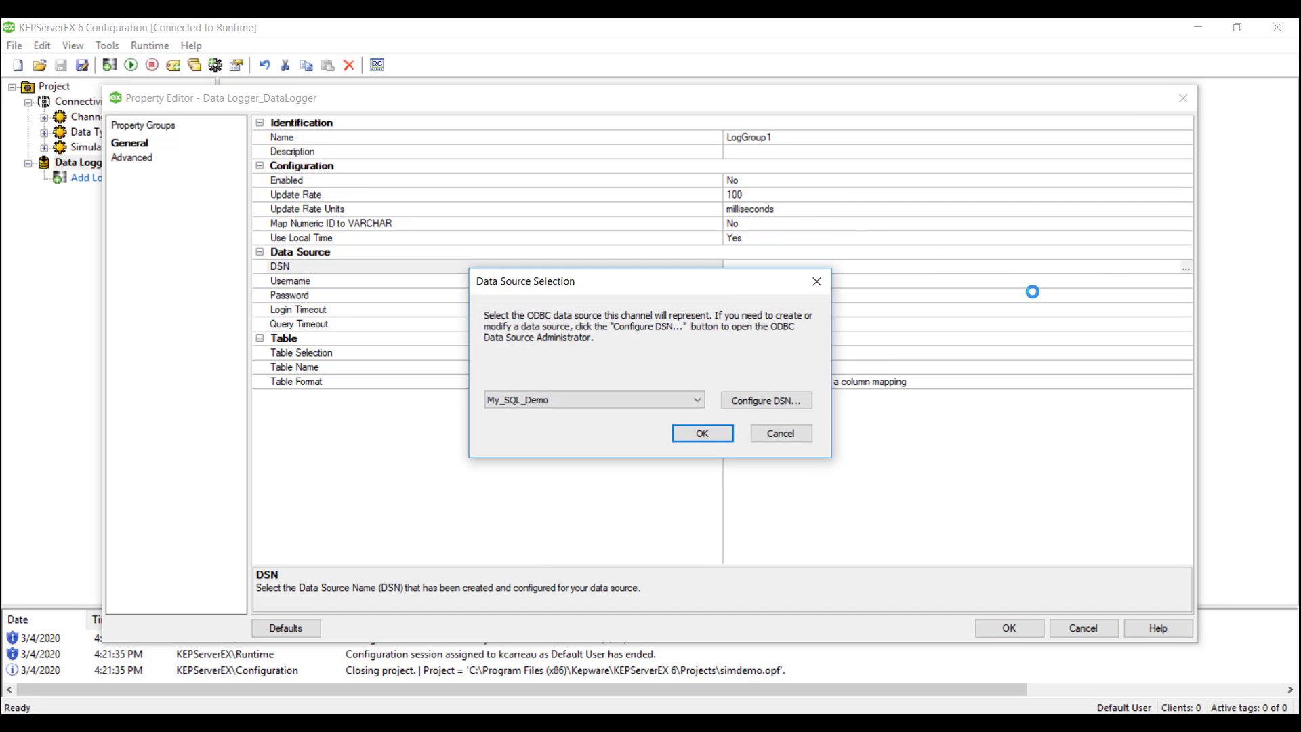
{"action": "left_click", "coordinate": [697, 406]}
{"action": "left_click", "coordinate": [698, 413]}
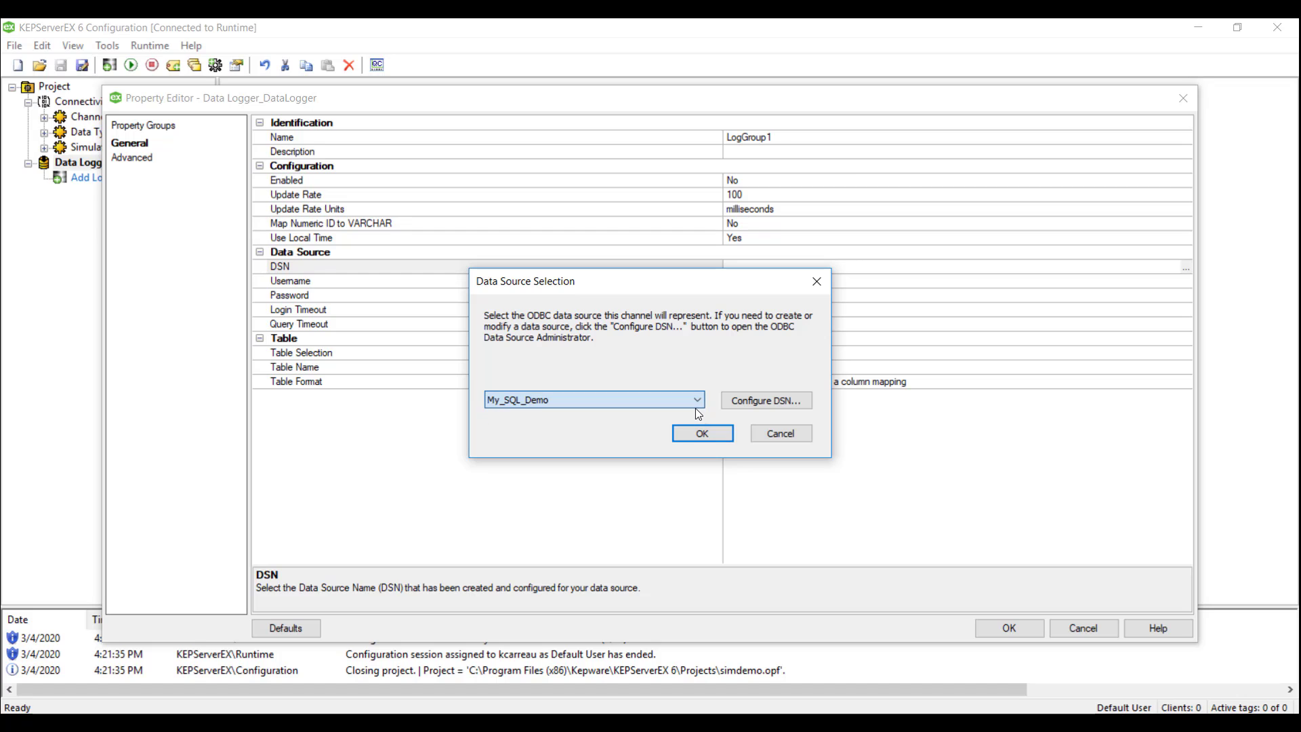
{"action": "left_click", "coordinate": [704, 432]}
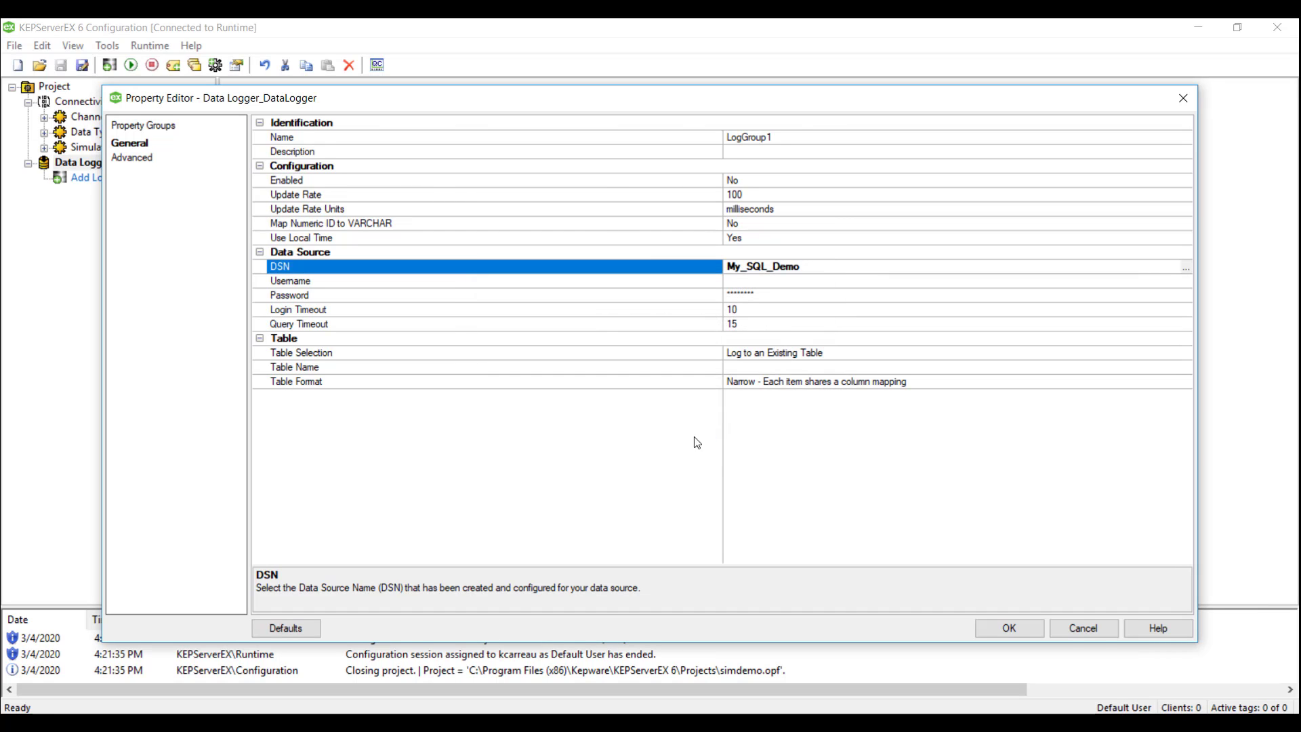
Set Table Selection to 'Create a new table once and always append' with table name Kepware_Data.
{"action": "left_click", "coordinate": [897, 357]}
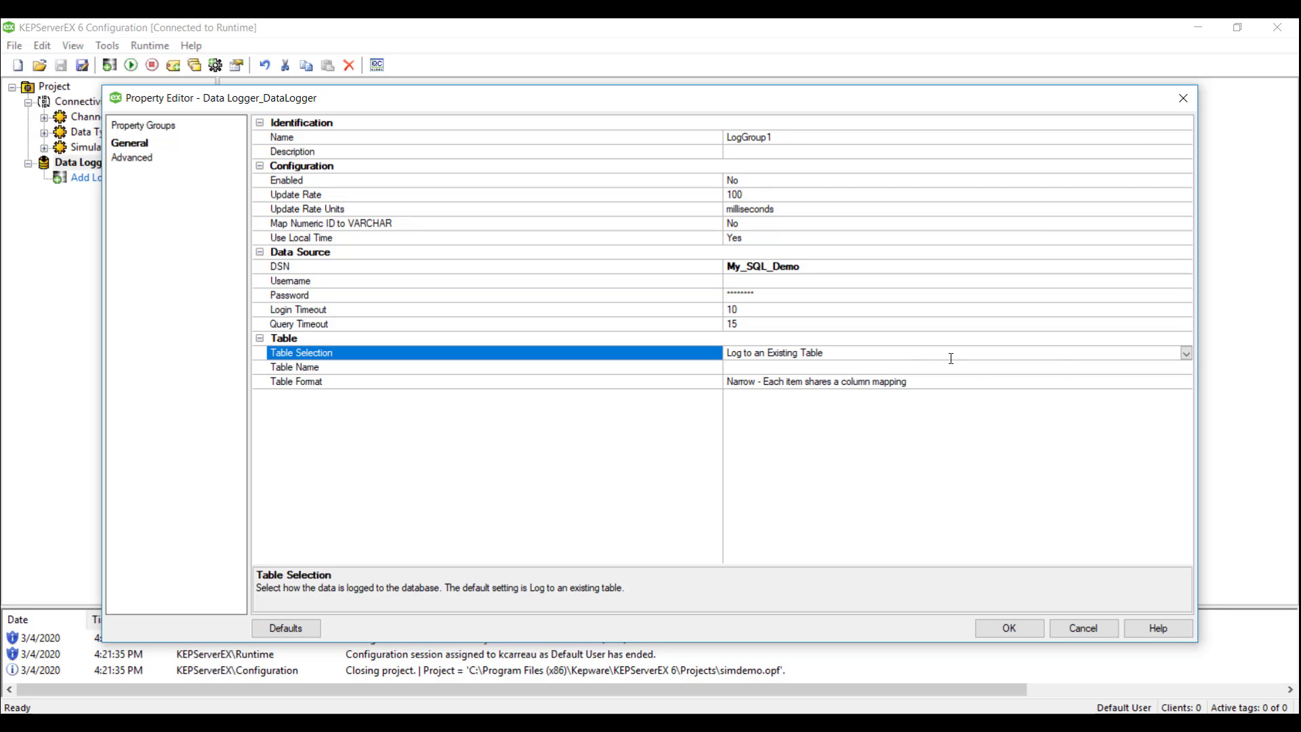
{"action": "left_click", "coordinate": [1186, 353]}
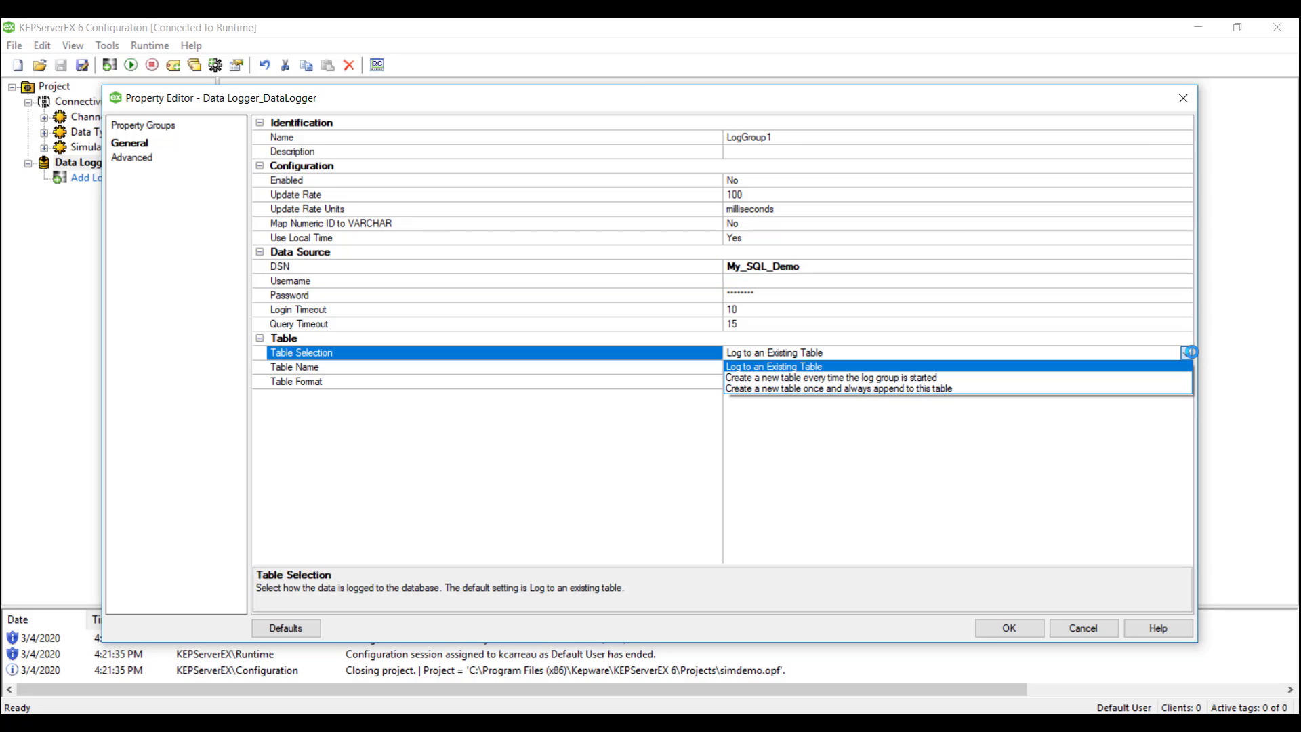
{"action": "left_click", "coordinate": [1130, 393]}
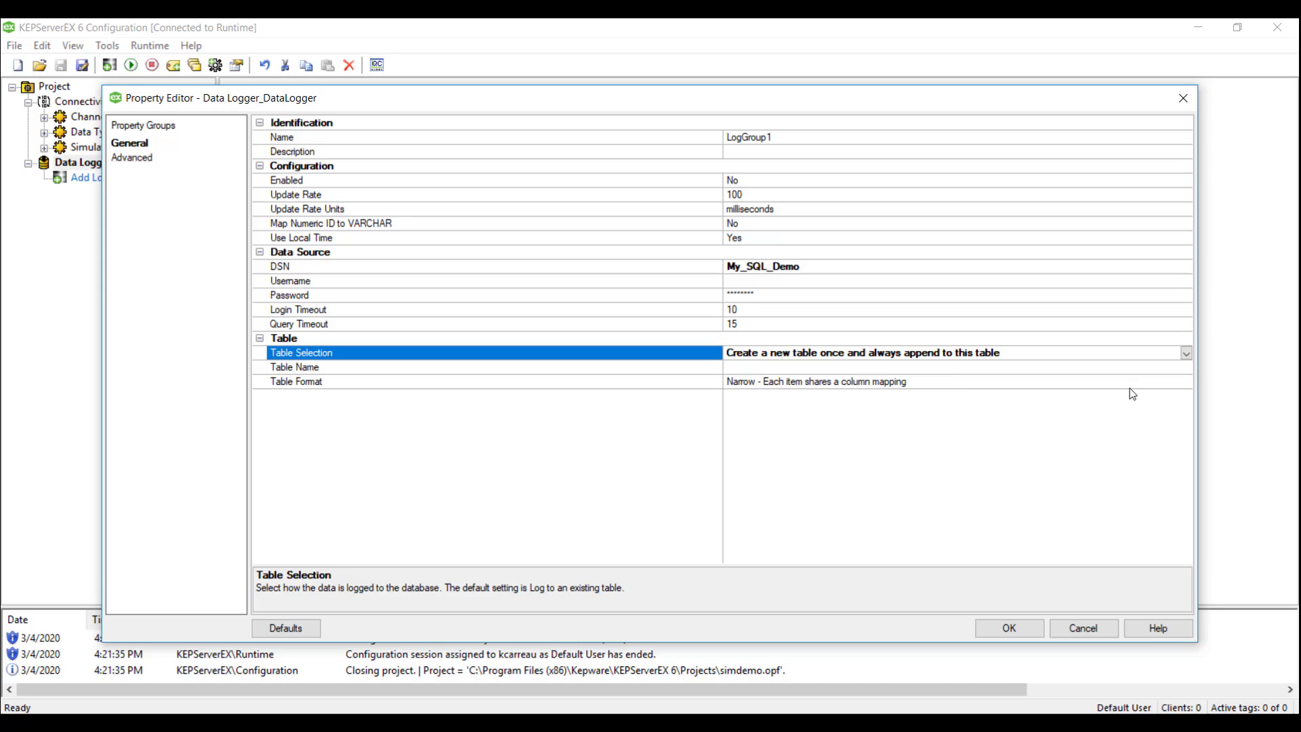
{"action": "left_click", "coordinate": [952, 374]}
{"action": "type", "text": "Ke"}
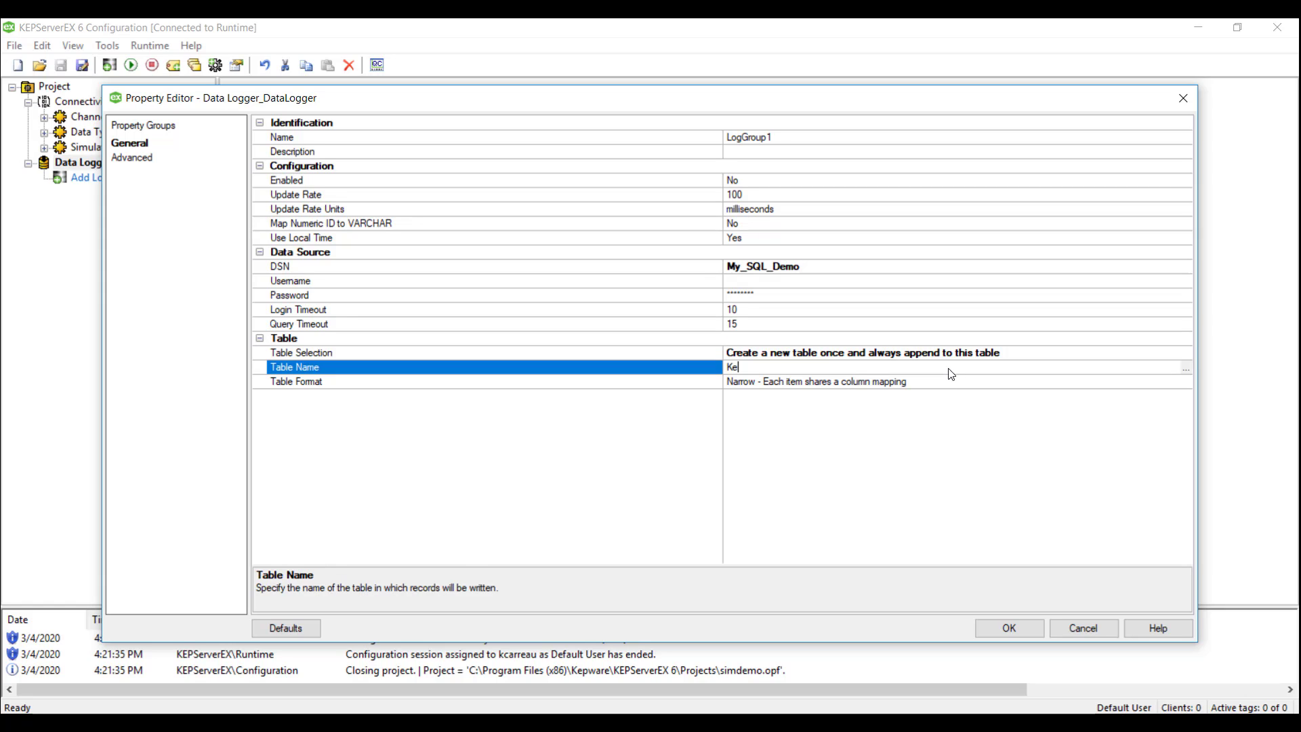
{"action": "type", "text": "pware_Data"}
Keep the Narrow table format and save the LogGroup1 settings.
{"action": "left_click", "coordinate": [1076, 384]}
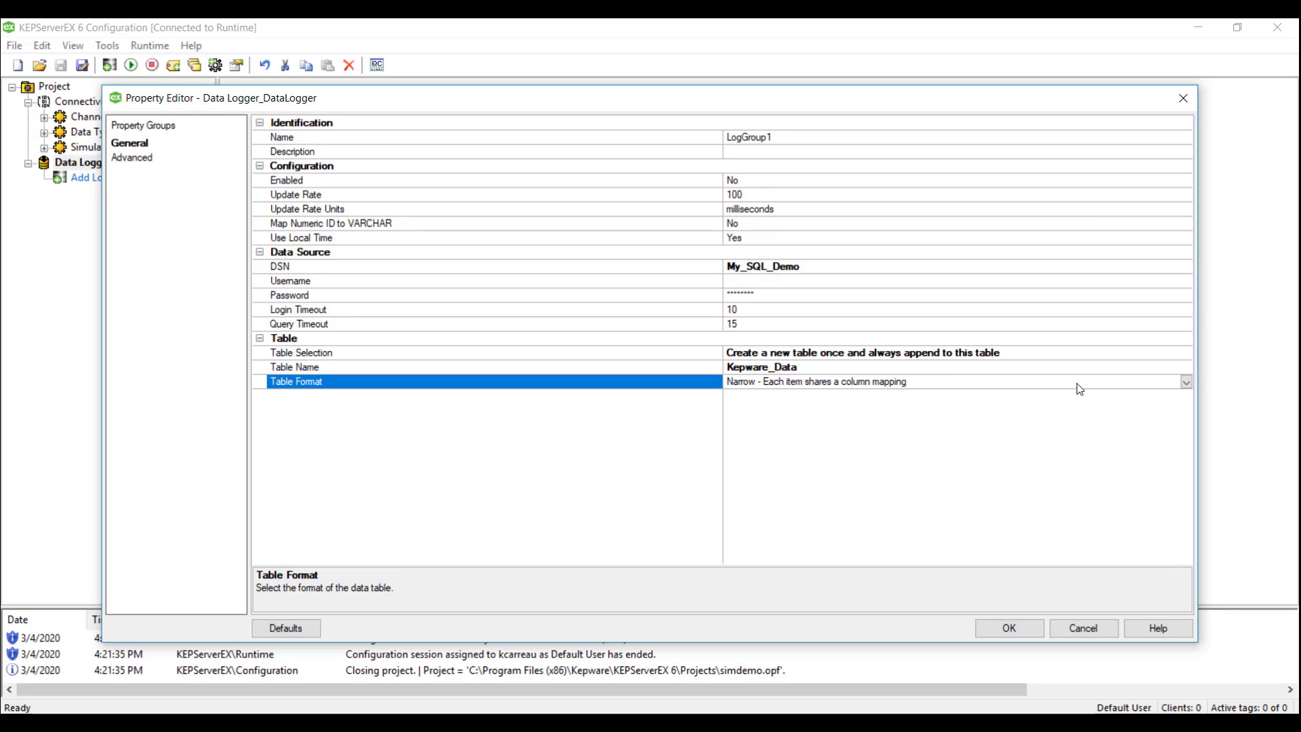
{"action": "left_click", "coordinate": [1186, 385]}
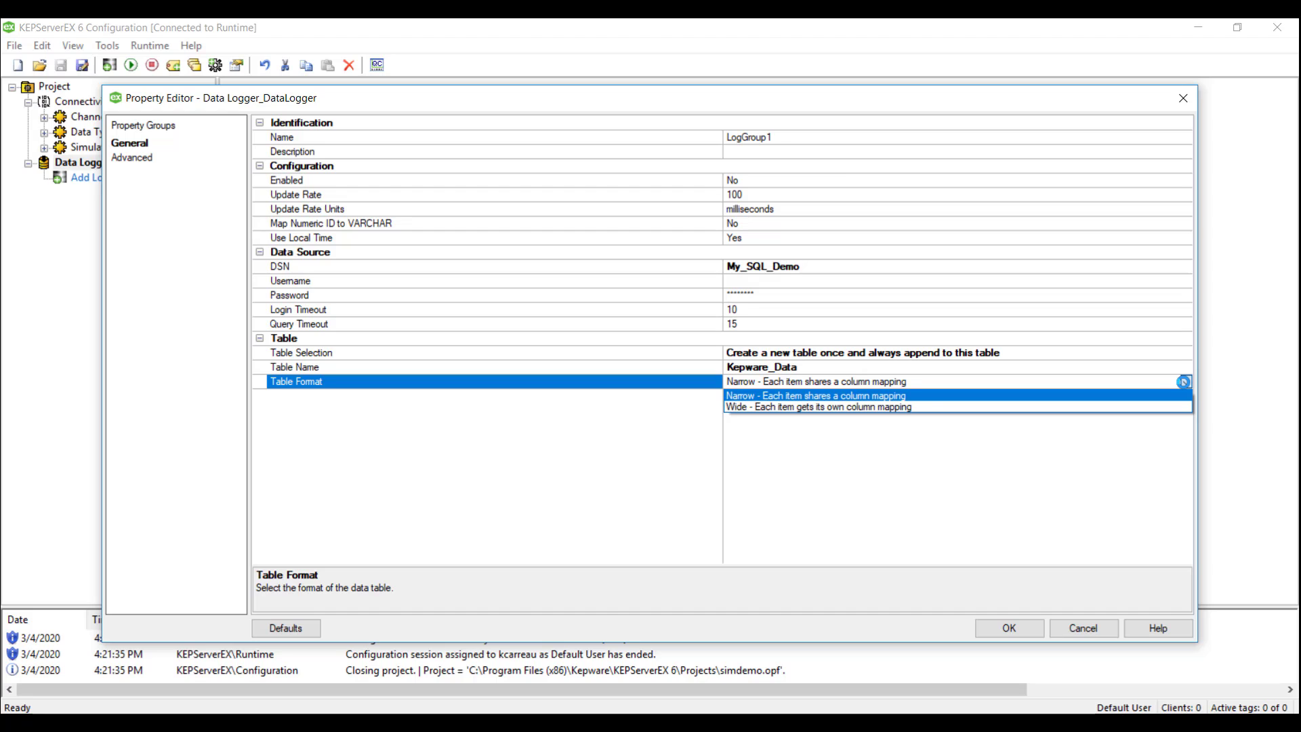
{"action": "left_click", "coordinate": [1184, 382]}
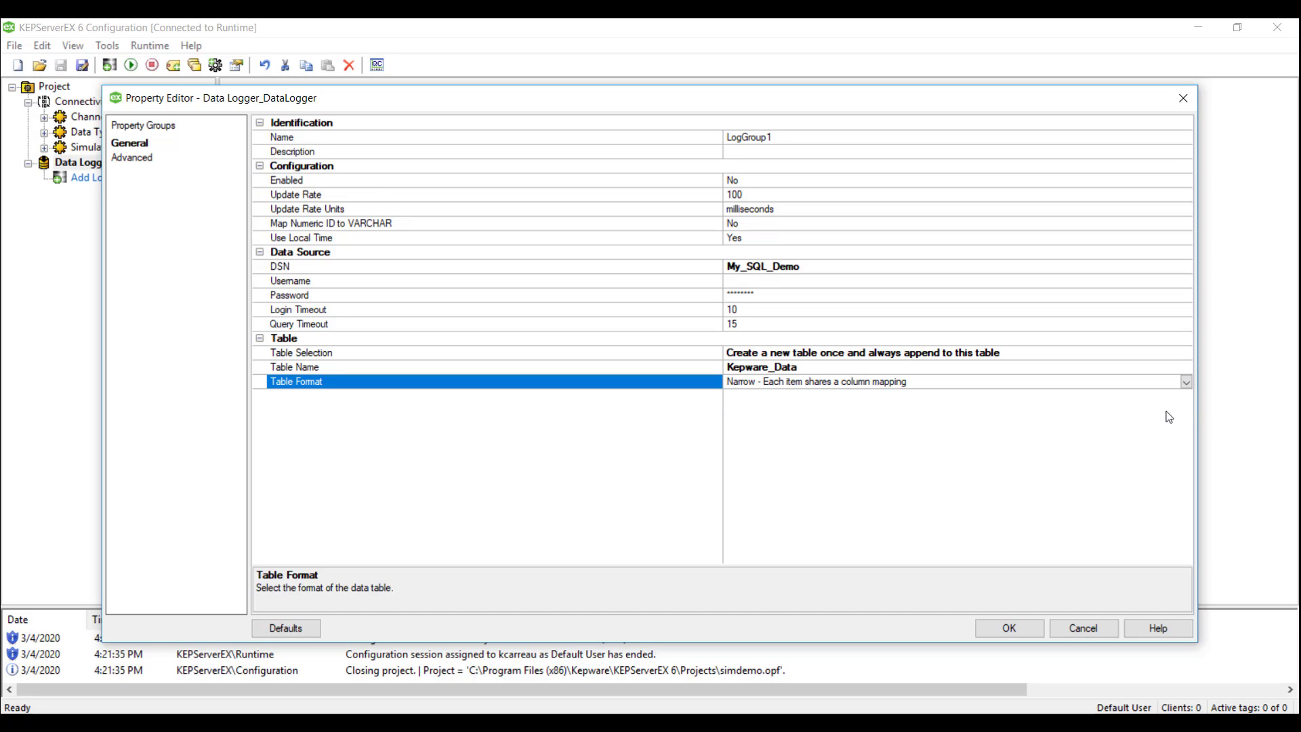
{"action": "left_click", "coordinate": [1020, 622]}
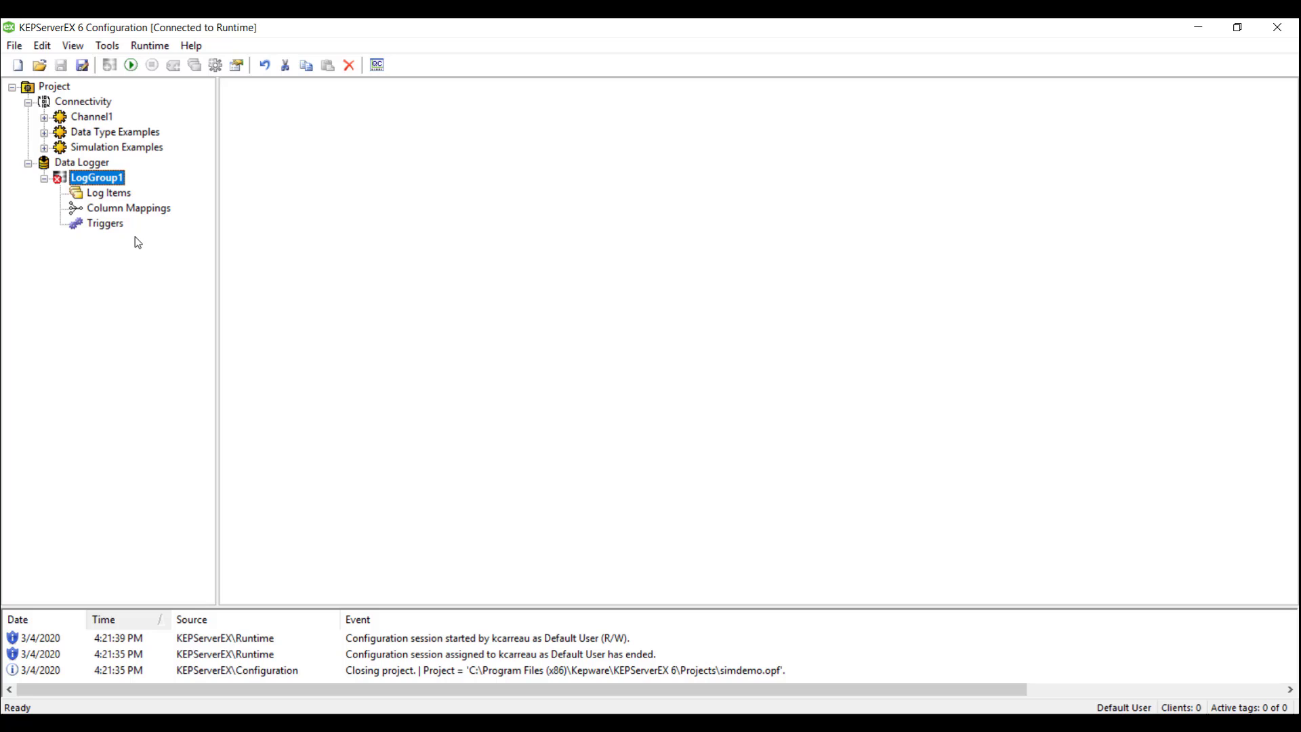
Add the Functions tags Ramp1, Ramp2 and Ramp3 as LogGroup1 log items and show Column Mappings.
{"action": "left_click", "coordinate": [95, 196]}
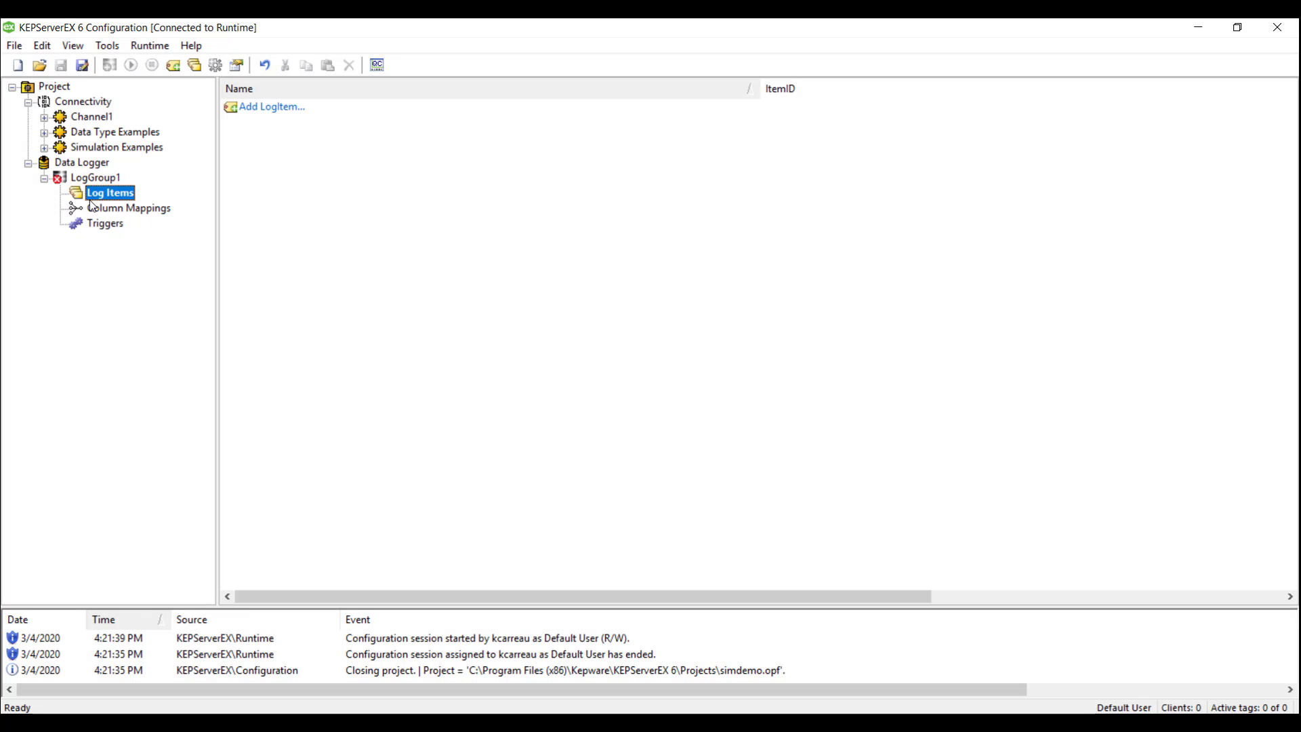
{"action": "right_click", "coordinate": [345, 228]}
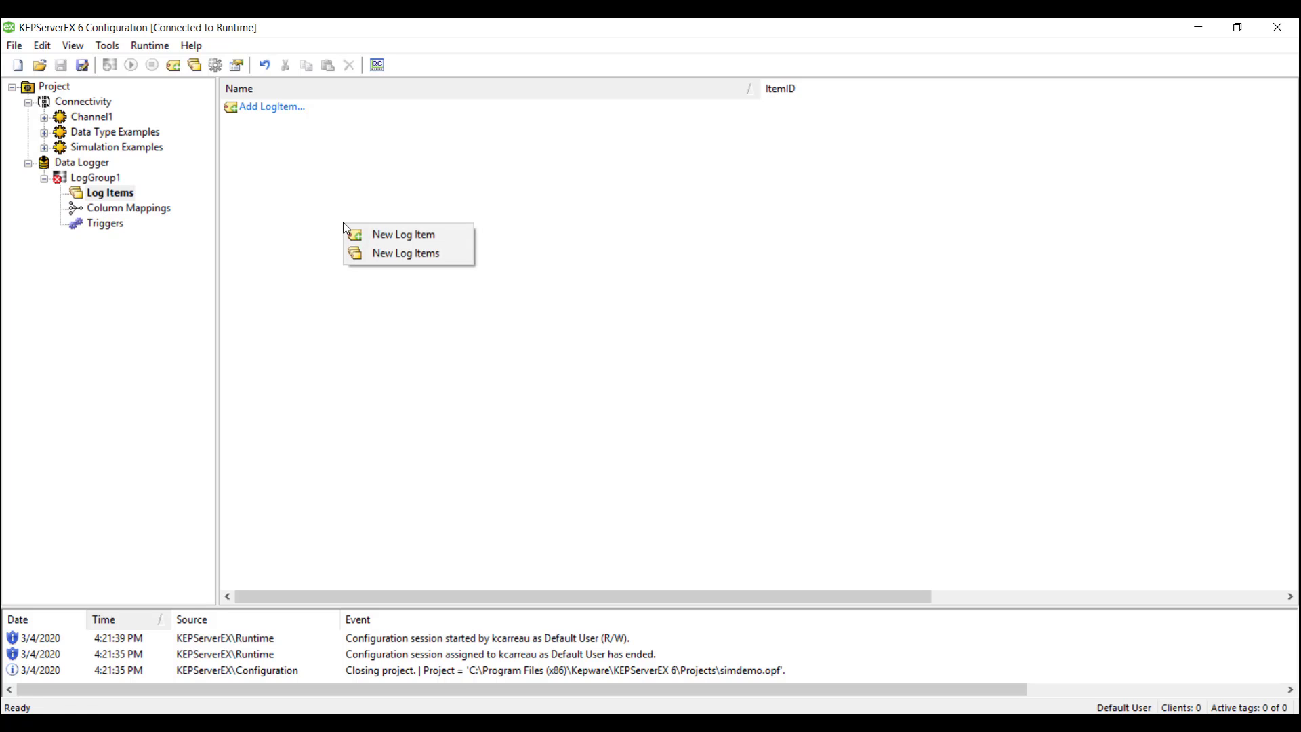
{"action": "left_click", "coordinate": [383, 253]}
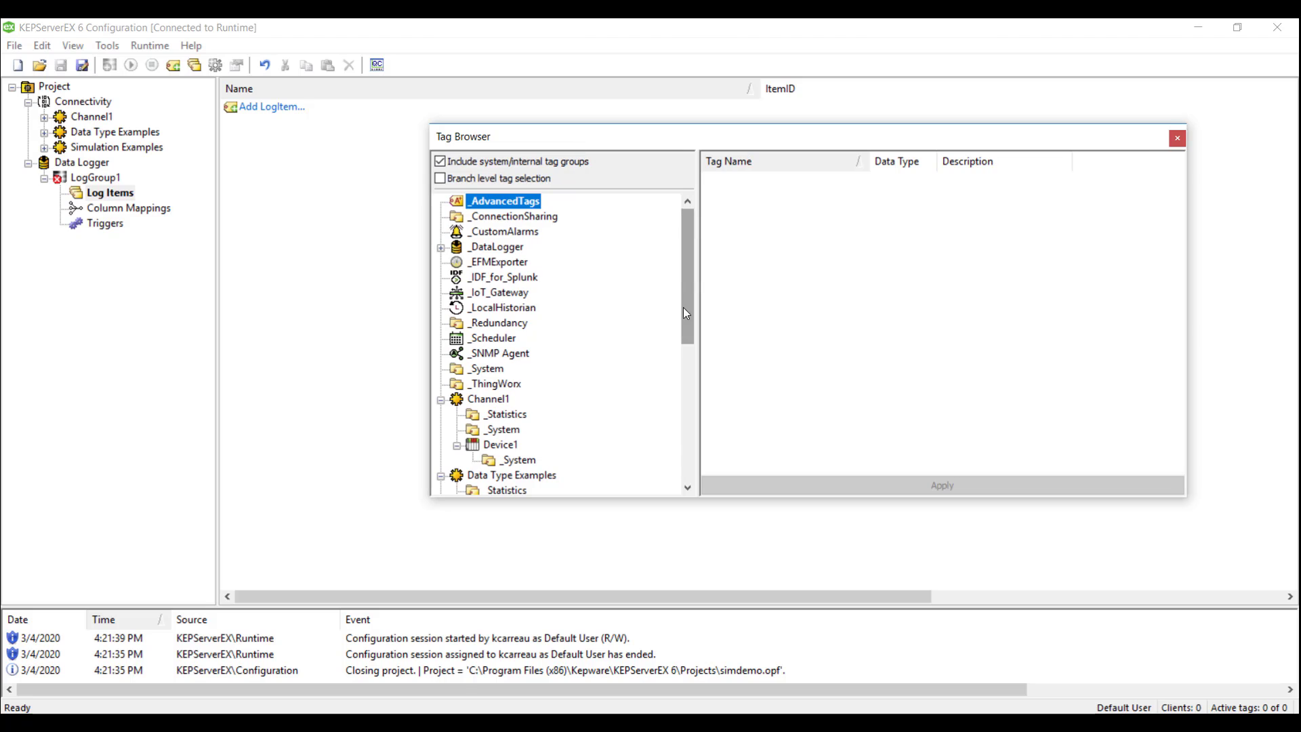
{"action": "left_click_drag", "start_coordinate": [684, 309], "coordinate": [681, 450]}
{"action": "left_click", "coordinate": [505, 459]}
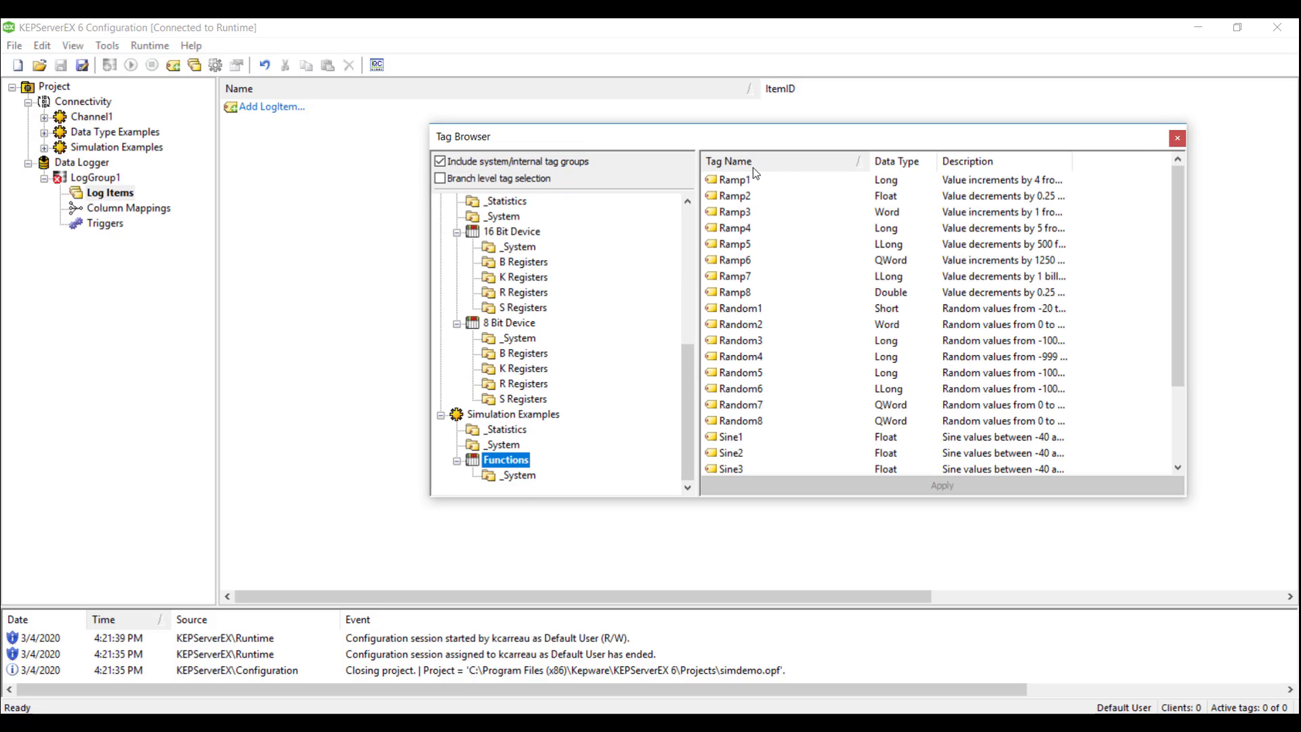
{"action": "left_click", "coordinate": [736, 180]}
{"action": "left_click", "coordinate": [739, 212], "text": "shift"}
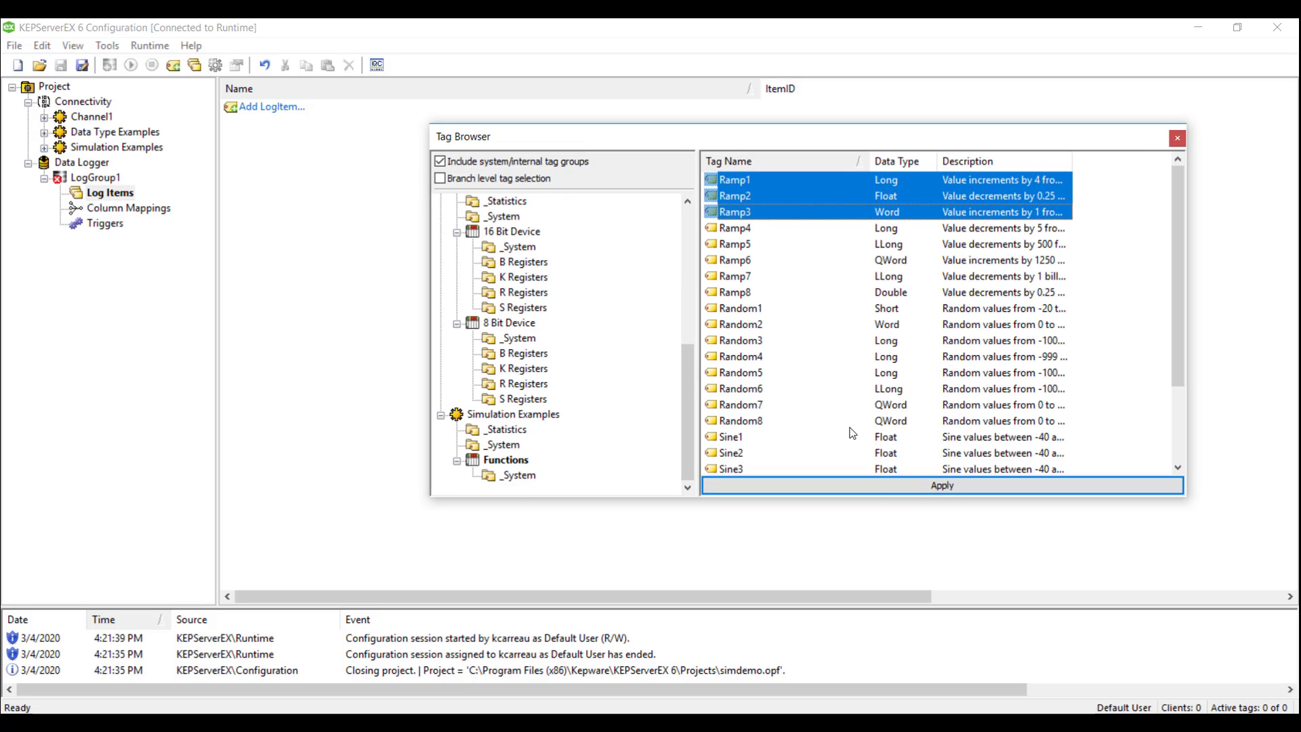
{"action": "left_click", "coordinate": [870, 486]}
{"action": "left_click", "coordinate": [140, 211]}
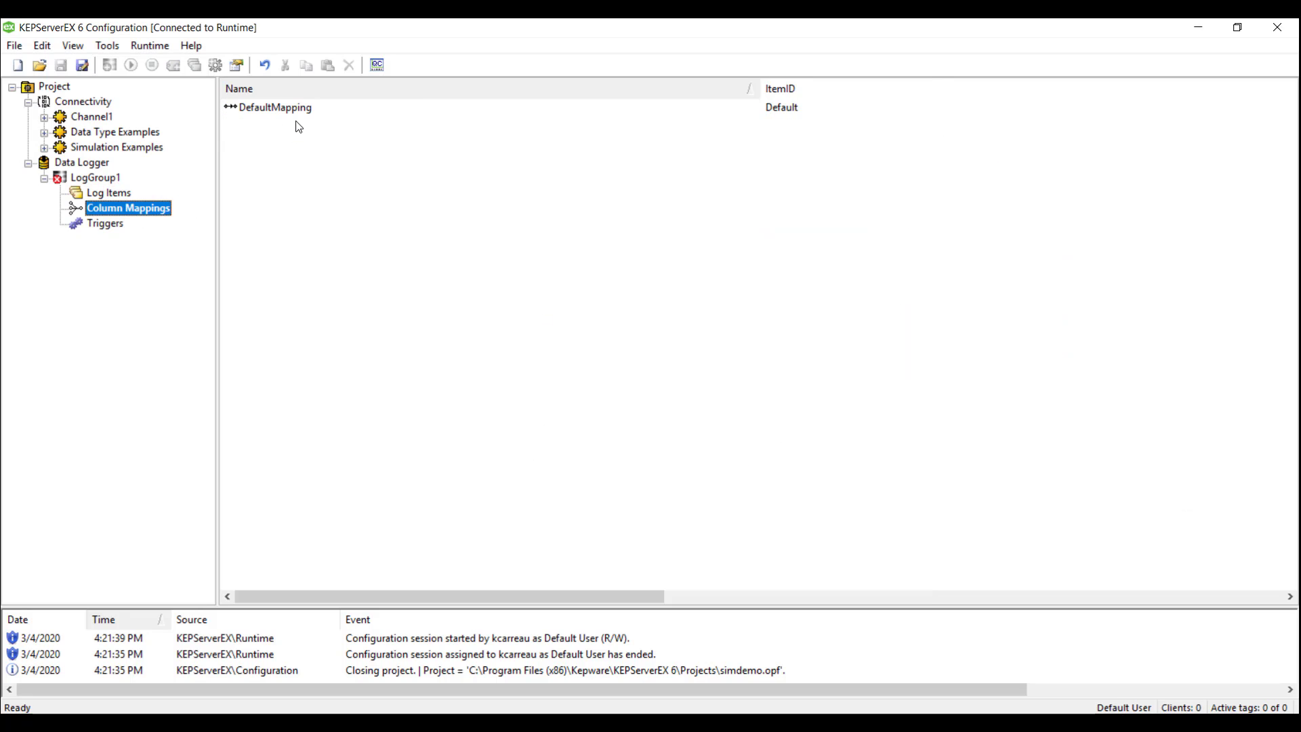
Clear the _NUMERICID Numeric ID field name in DefaultMapping and apply the change.
{"action": "double_click", "coordinate": [299, 110]}
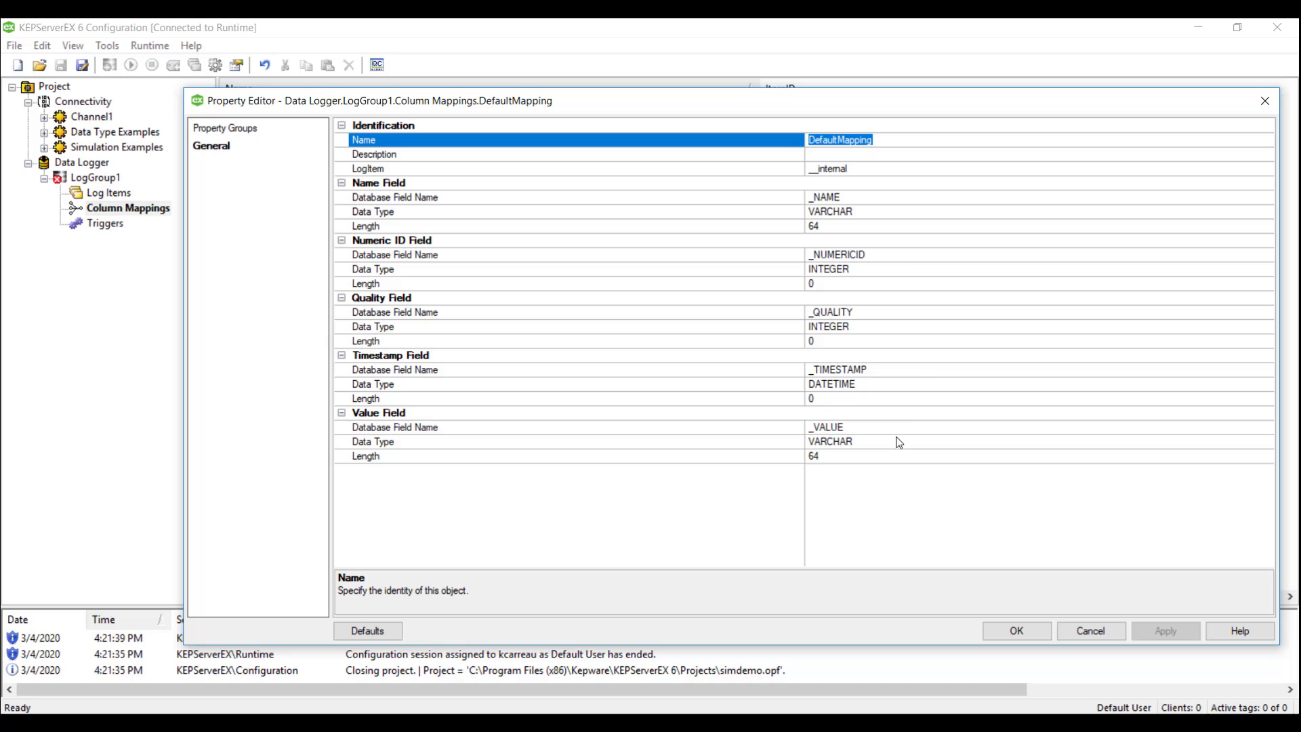
{"action": "left_click", "coordinate": [893, 255]}
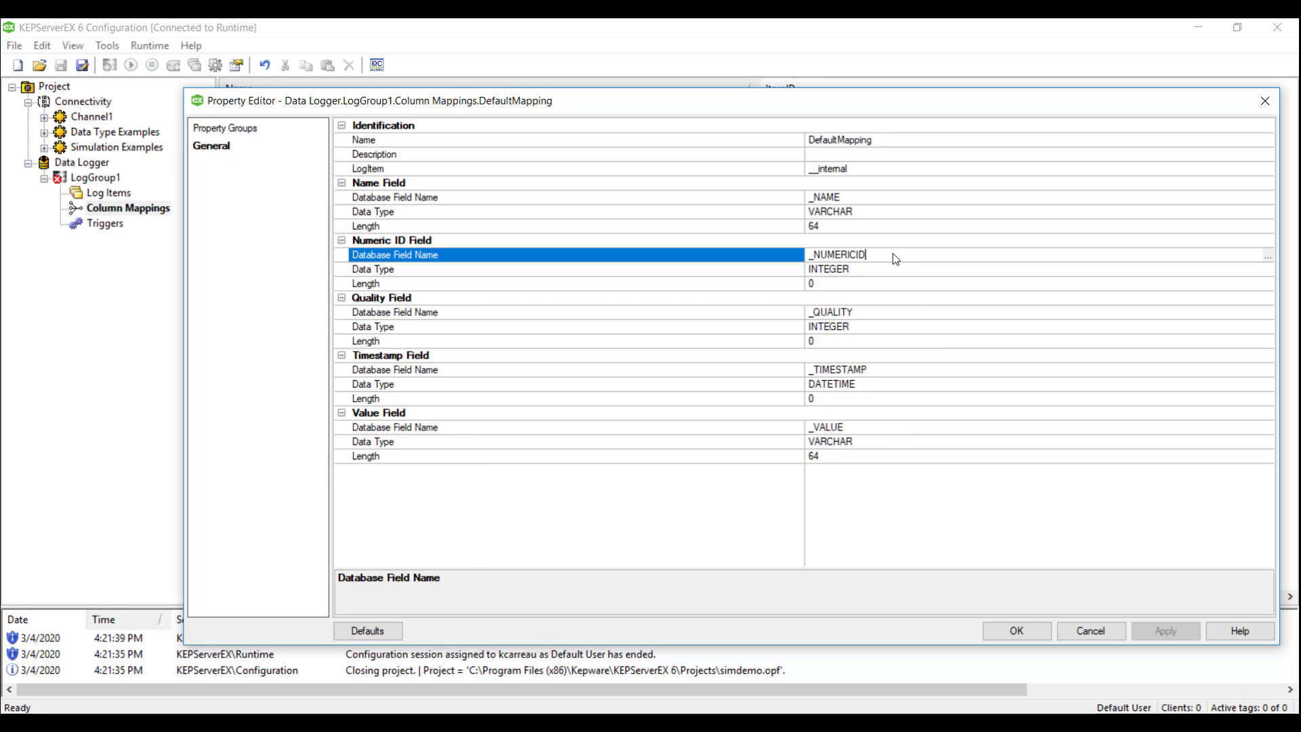
{"action": "left_click_drag", "start_coordinate": [894, 258], "coordinate": [786, 255]}
{"action": "key", "text": "BackSpace"}
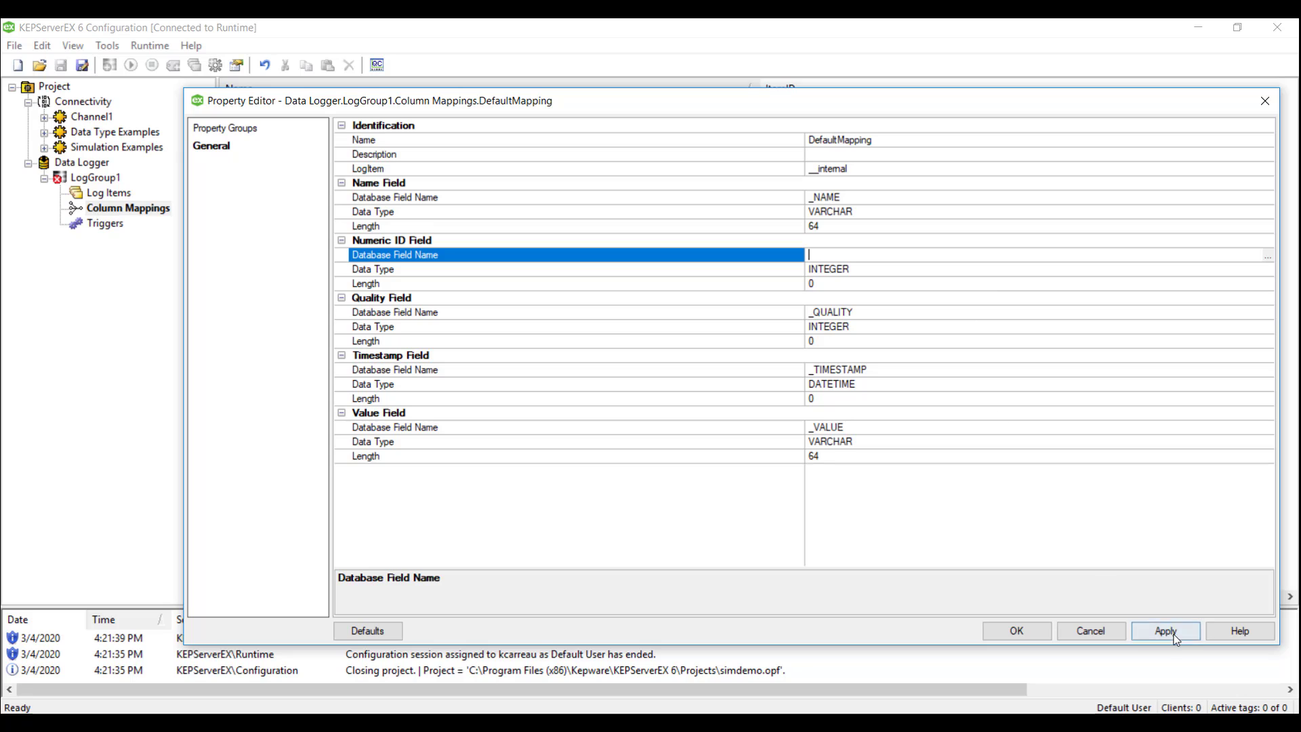
{"action": "left_click", "coordinate": [1175, 640]}
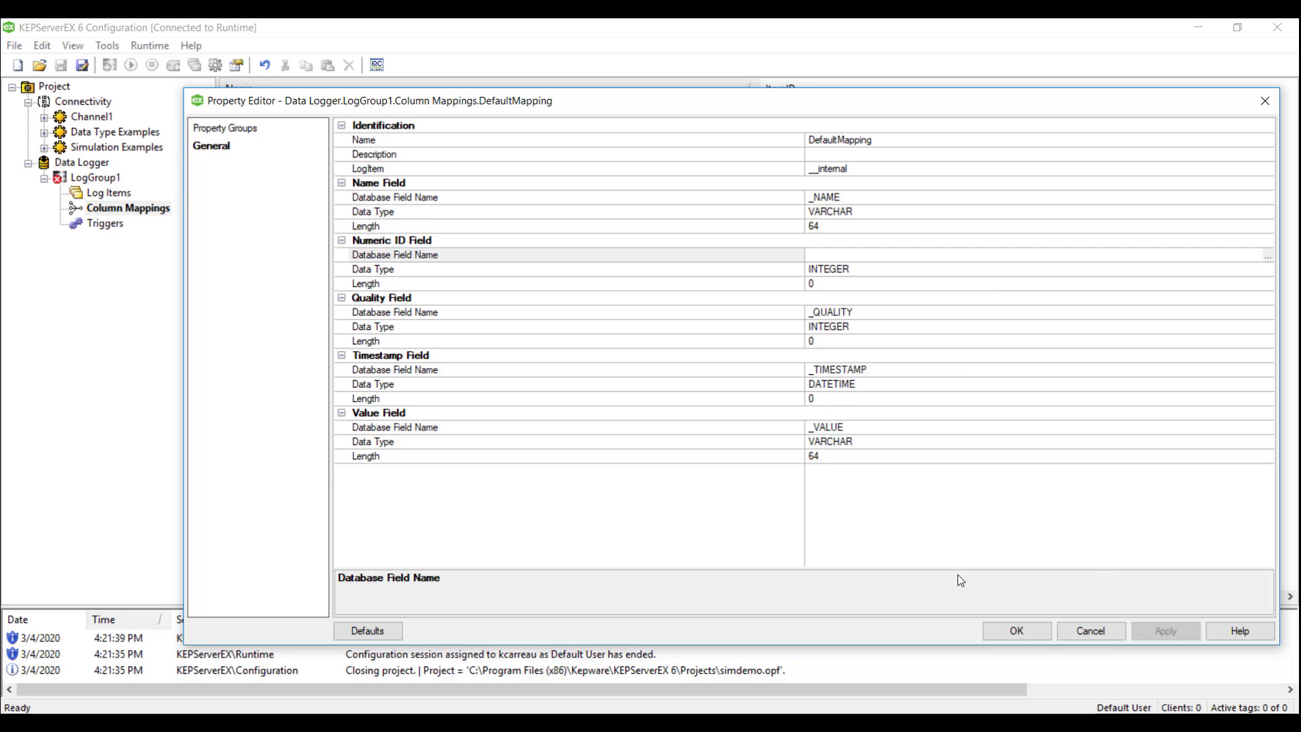
{"action": "left_click", "coordinate": [1033, 627]}
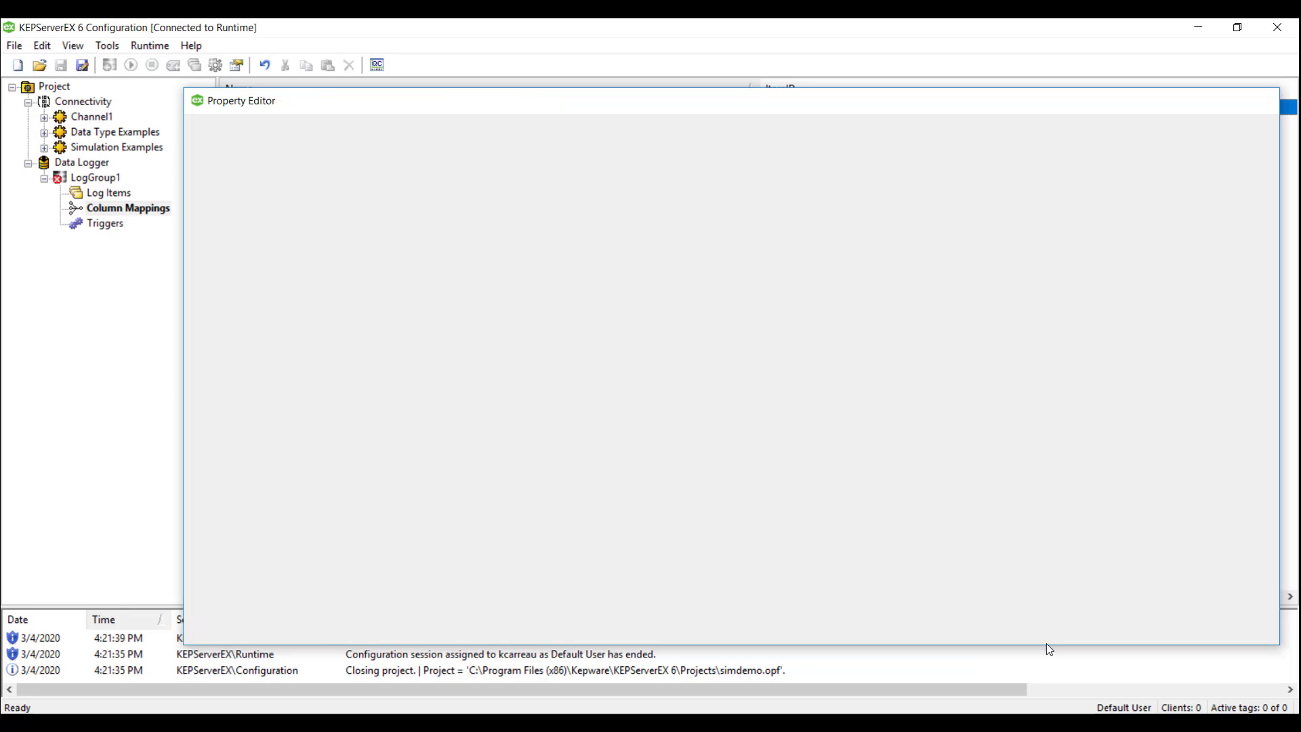
Set Trigger1's trigger type to Always Triggered, after trying Time Based and Condition Based.
{"action": "left_click", "coordinate": [120, 221]}
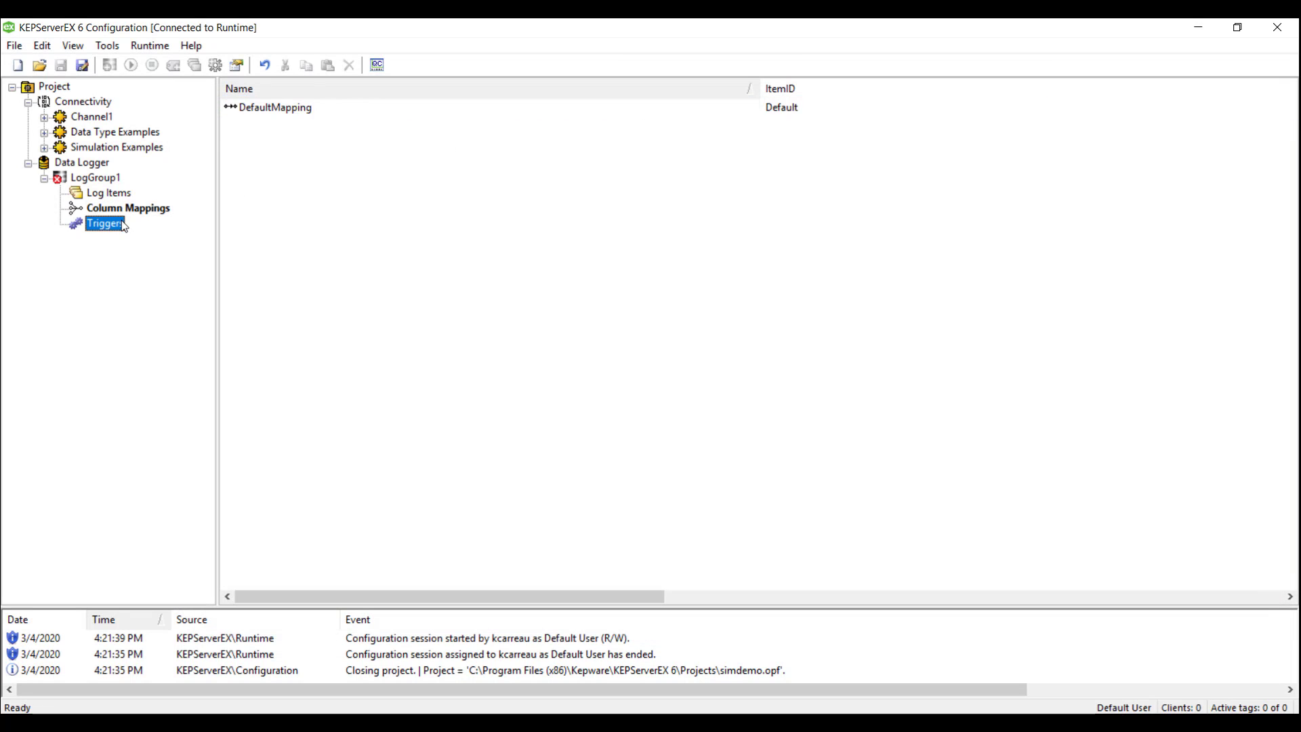
{"action": "double_click", "coordinate": [271, 114]}
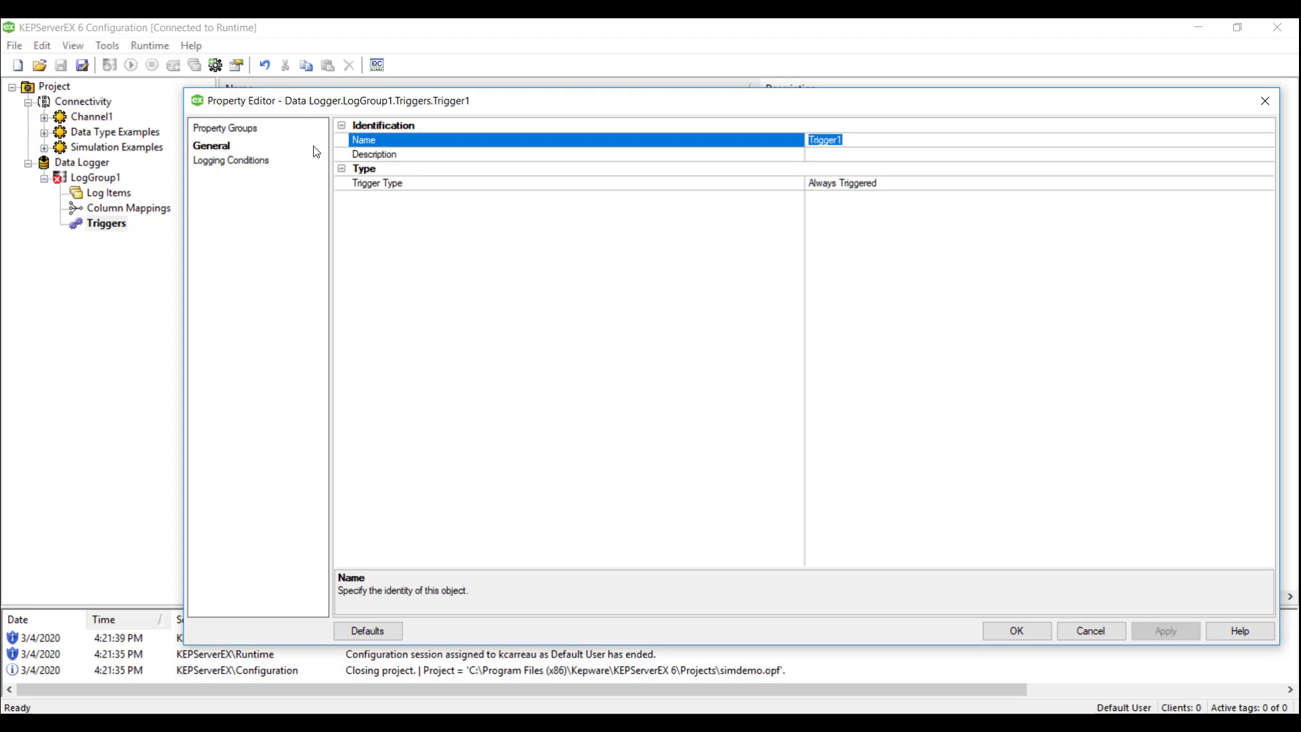
{"action": "left_click", "coordinate": [1264, 184]}
{"action": "left_click", "coordinate": [1267, 183]}
{"action": "left_click", "coordinate": [1250, 210]}
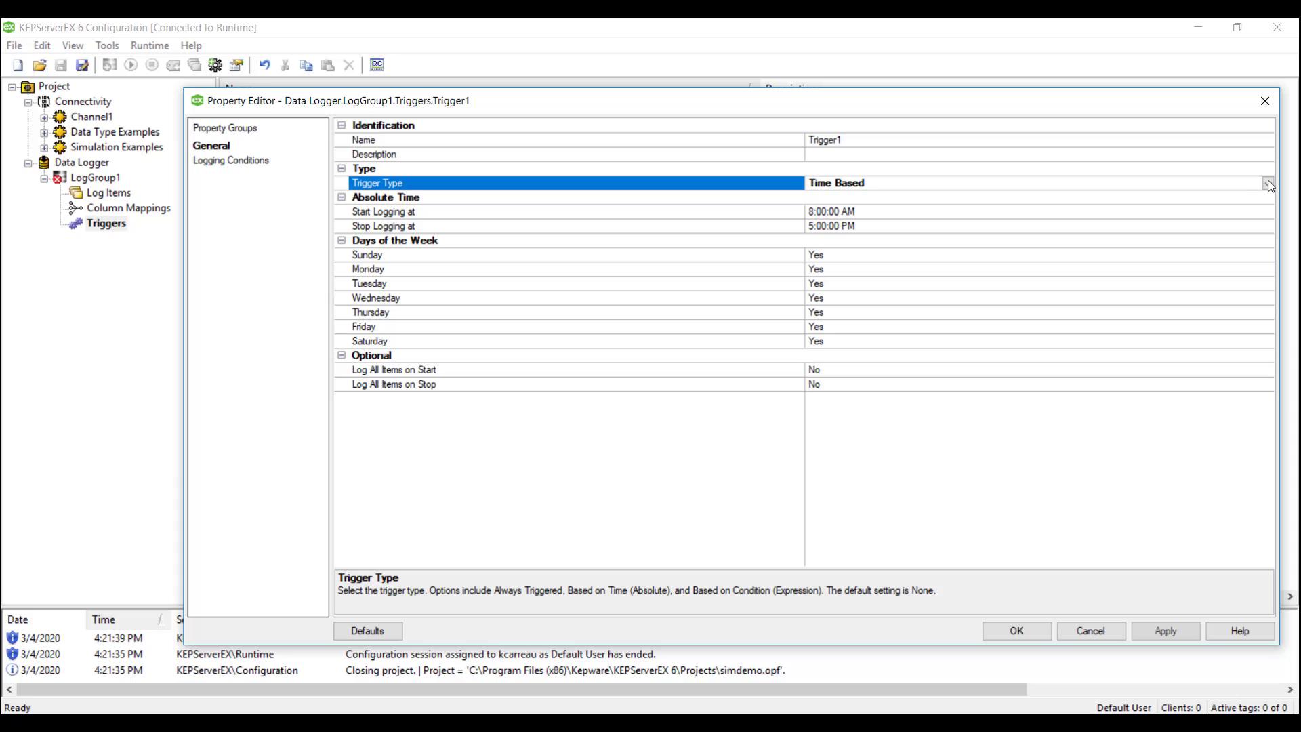
{"action": "left_click", "coordinate": [1267, 184]}
{"action": "left_click", "coordinate": [1236, 220]}
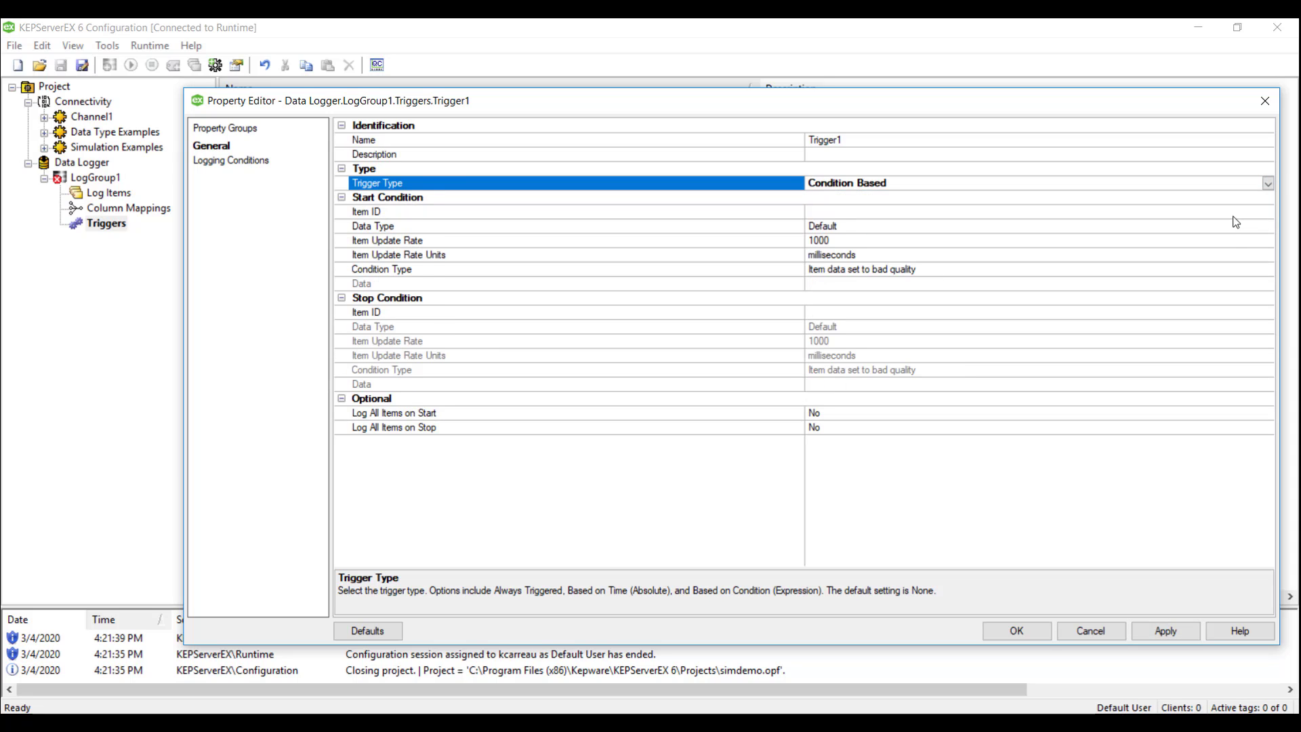
{"action": "left_click", "coordinate": [1267, 184]}
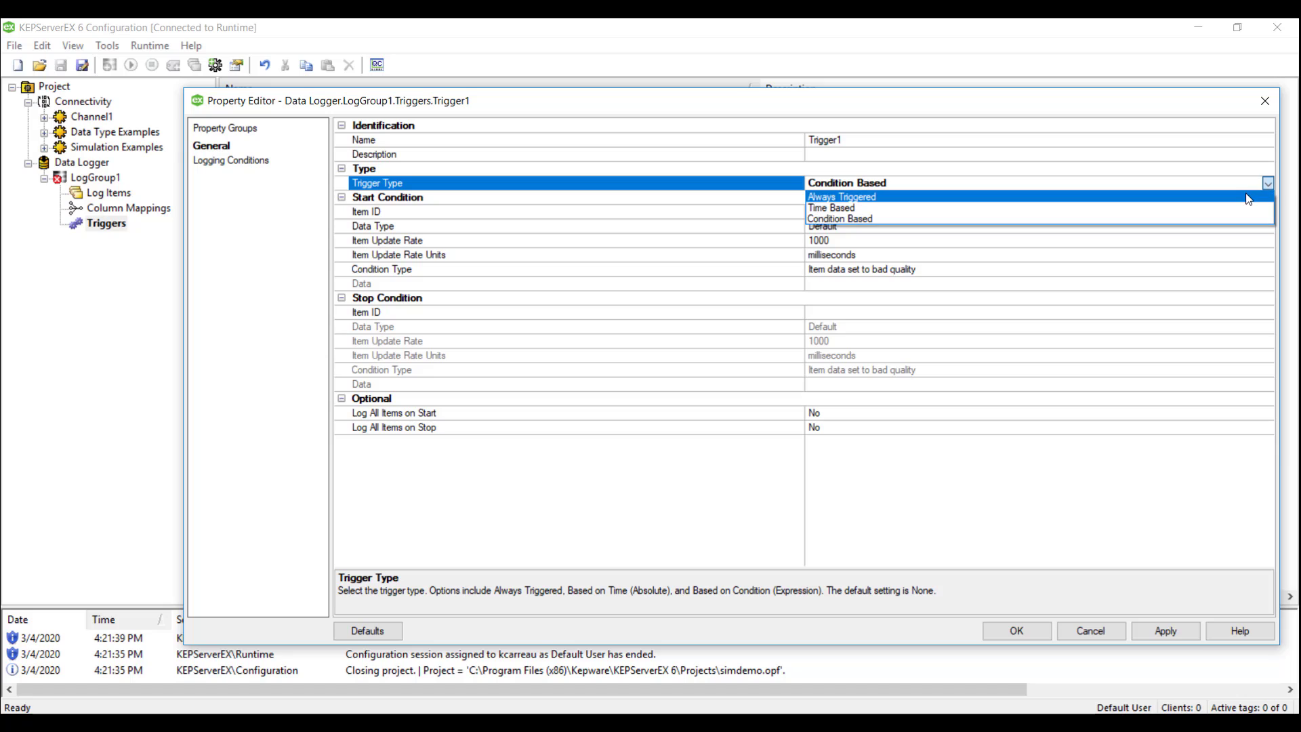
{"action": "left_click", "coordinate": [1249, 198]}
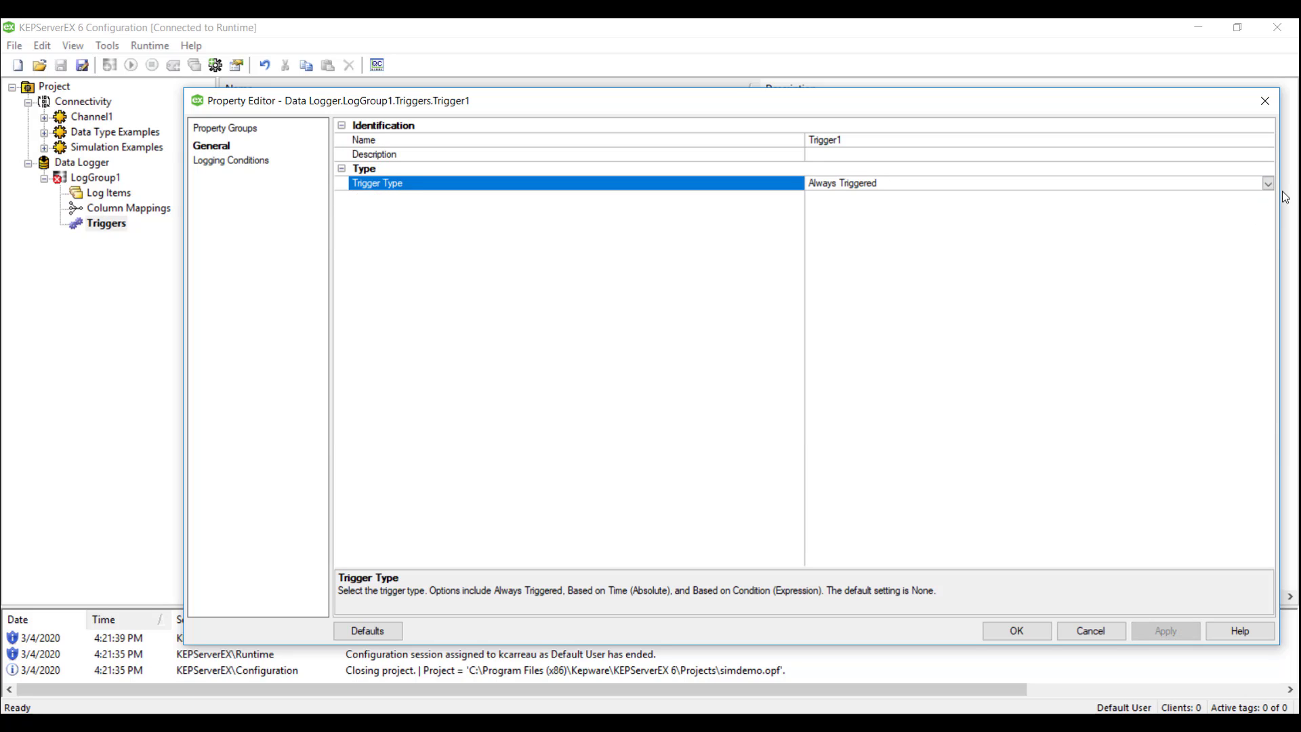
Set Trigger1's Log on Data Change condition to No and apply it.
{"action": "left_click", "coordinate": [227, 162]}
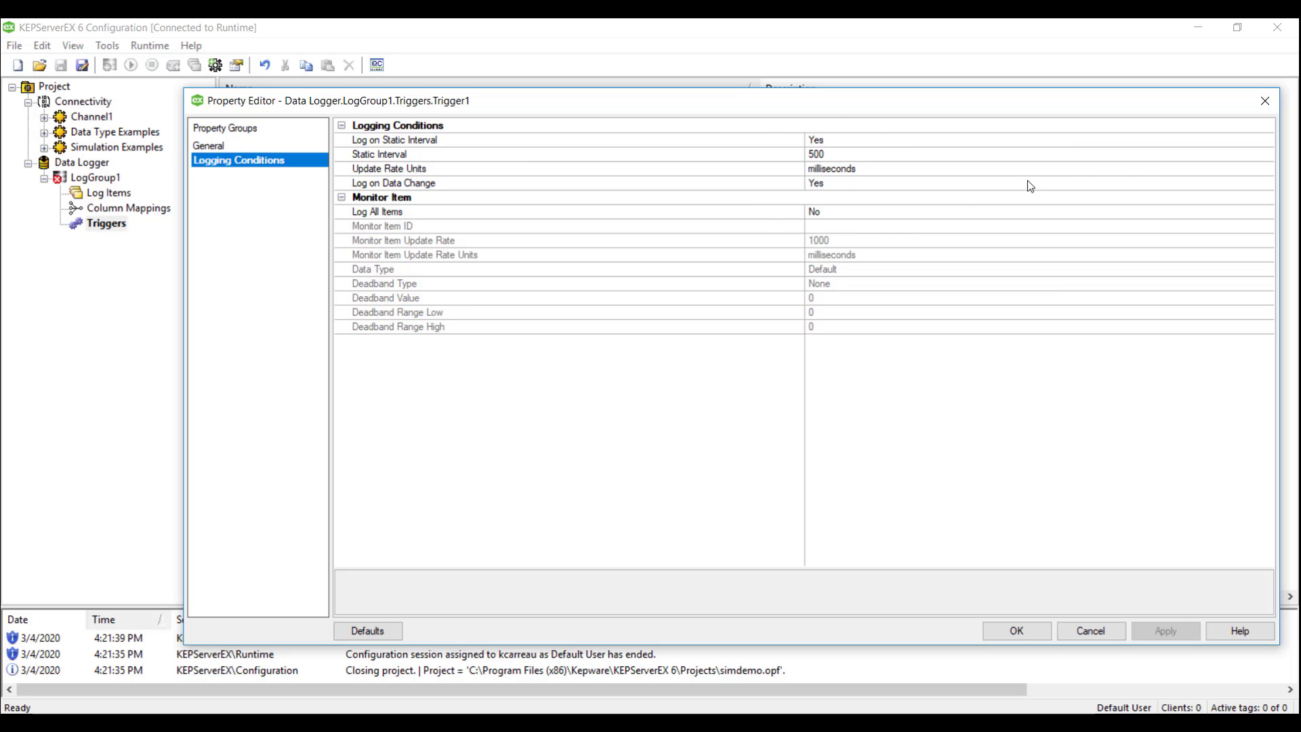
{"action": "left_click", "coordinate": [1160, 184]}
{"action": "left_click", "coordinate": [1267, 184]}
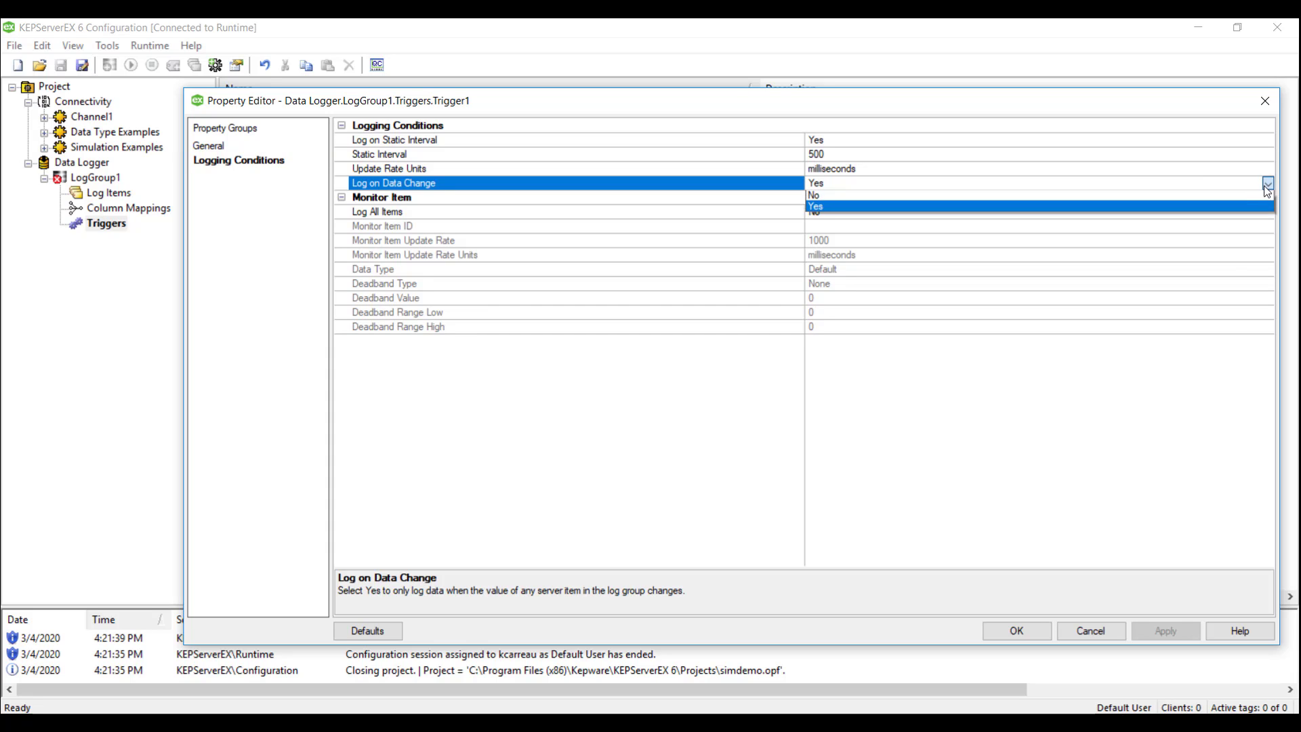
{"action": "left_click", "coordinate": [1254, 197]}
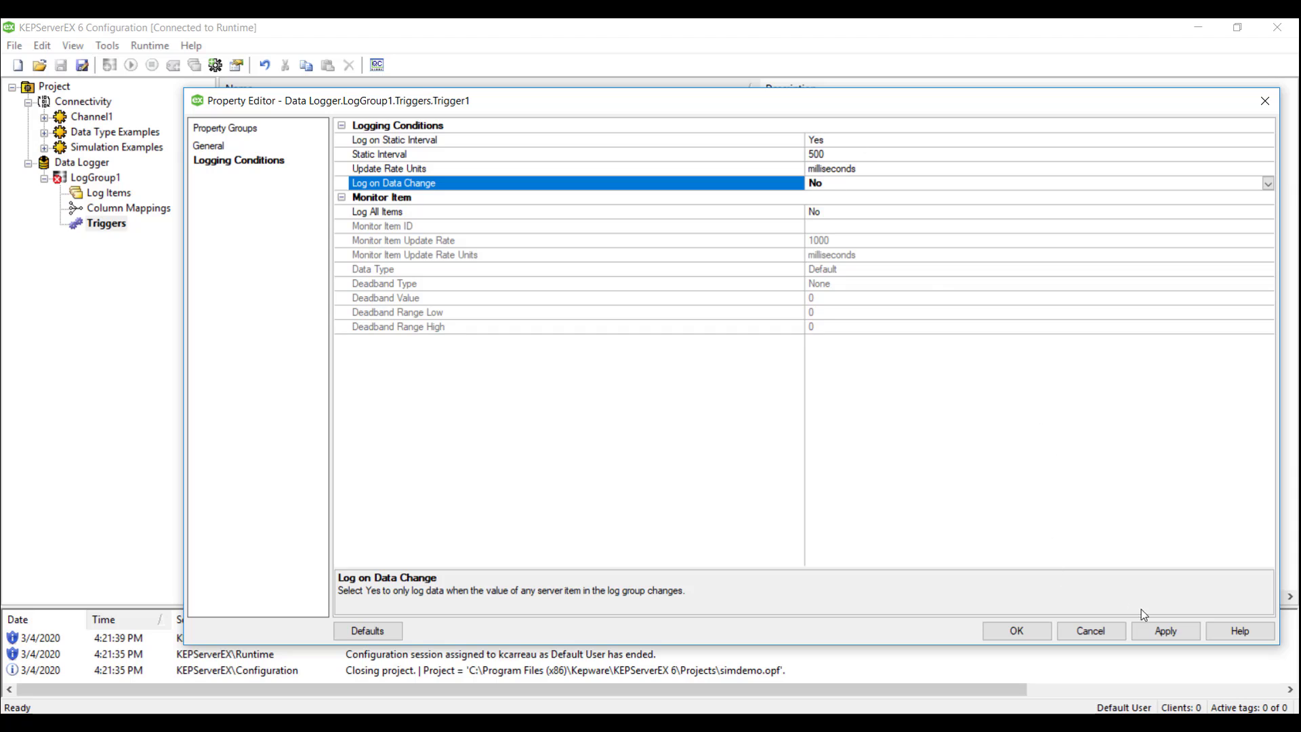
{"action": "left_click", "coordinate": [1166, 631]}
Save Trigger1's settings and enable LogGroup1 so it starts logging.
{"action": "left_click", "coordinate": [1017, 631]}
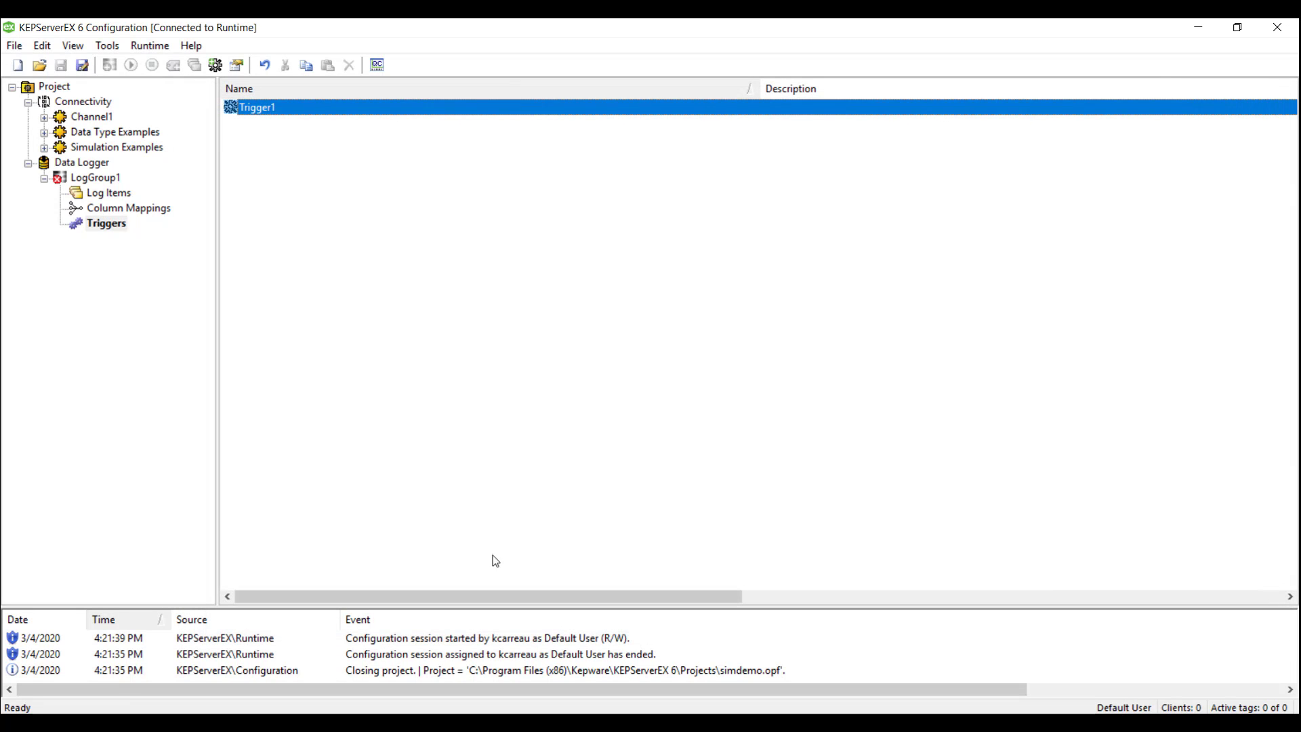
{"action": "left_click_drag", "start_coordinate": [494, 606], "coordinate": [494, 588]}
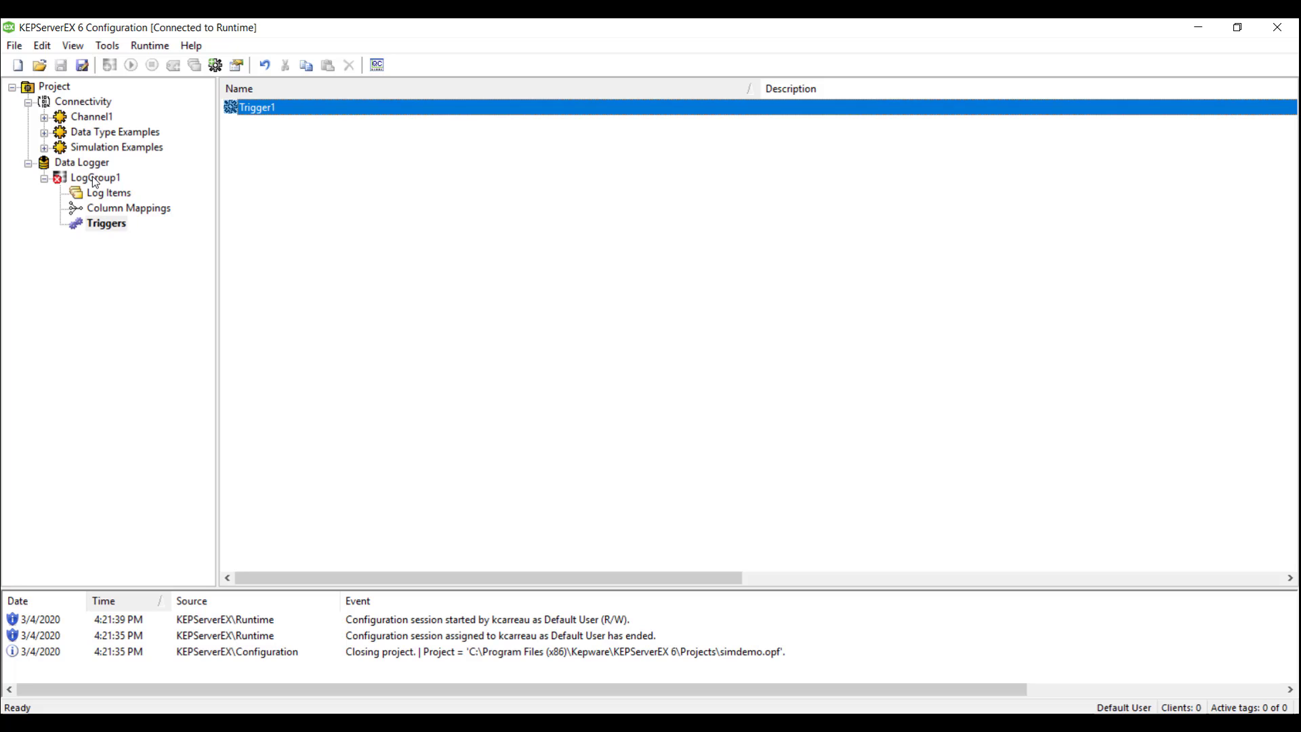
{"action": "right_click", "coordinate": [94, 181]}
{"action": "left_click", "coordinate": [152, 189]}
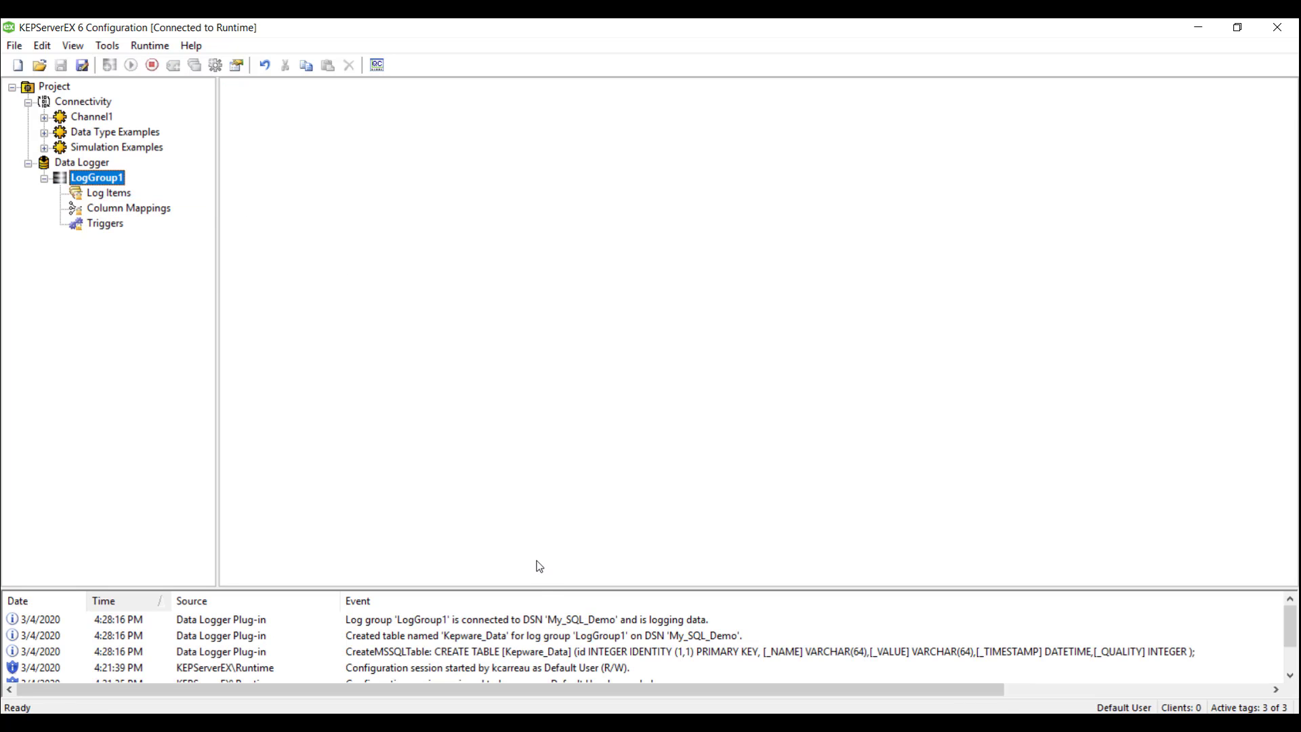
{"action": "left_click_drag", "start_coordinate": [534, 587], "coordinate": [530, 474]}
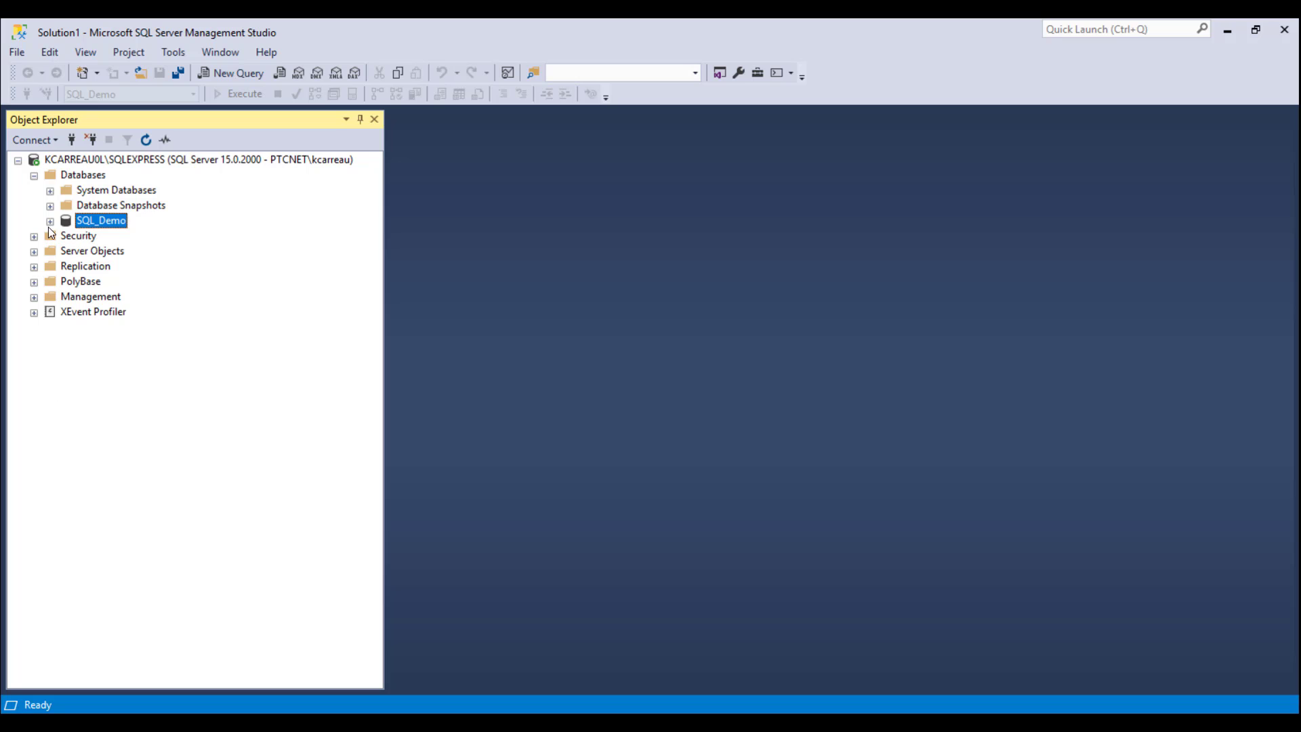
In SSMS, run Select Top 1000 Rows on the SQL_Demo Kepware_Data table.
{"action": "left_click", "coordinate": [50, 222]}
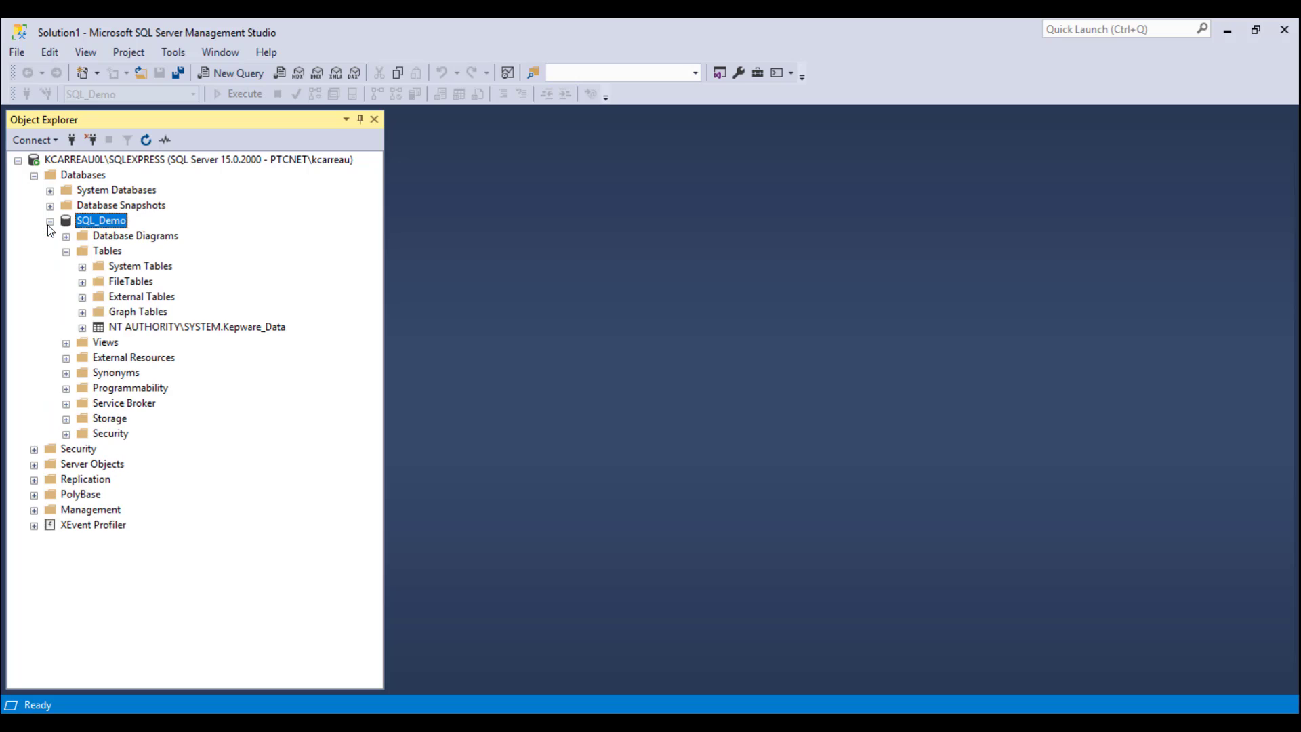
{"action": "left_click", "coordinate": [82, 328]}
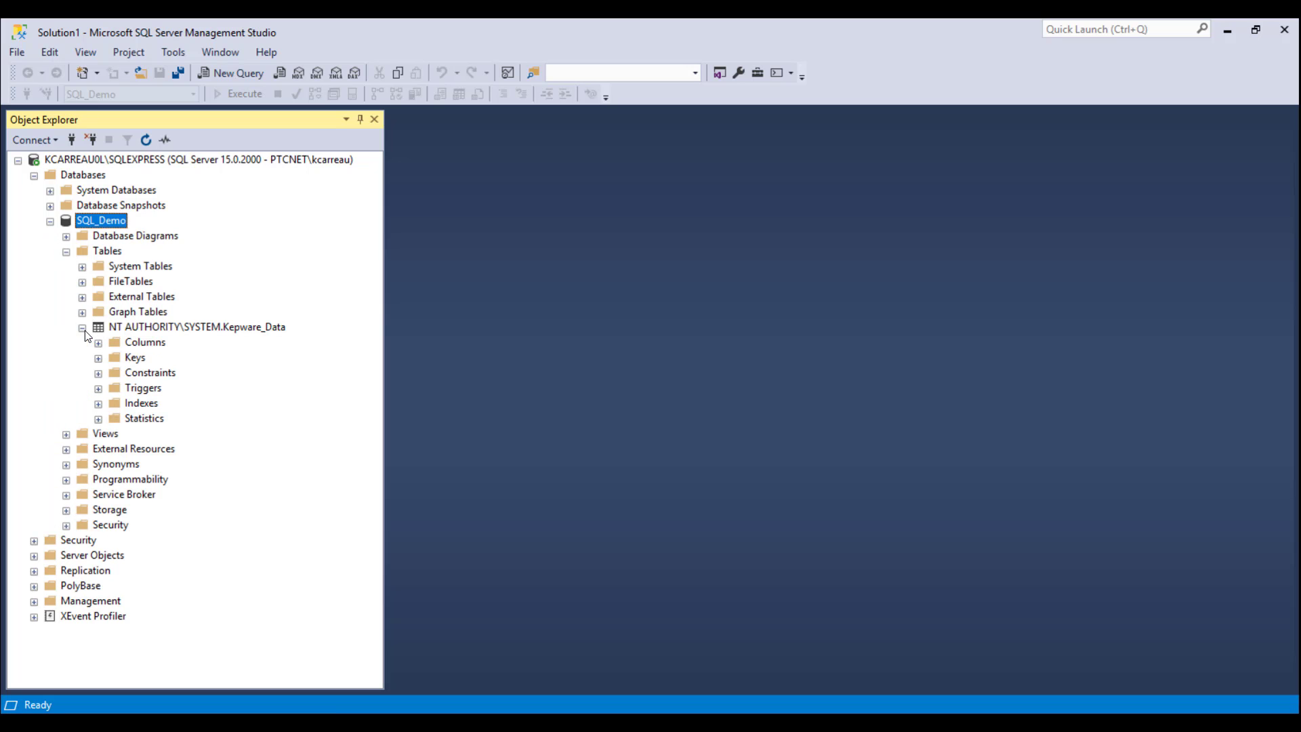
{"action": "left_click", "coordinate": [135, 329]}
{"action": "right_click", "coordinate": [135, 332]}
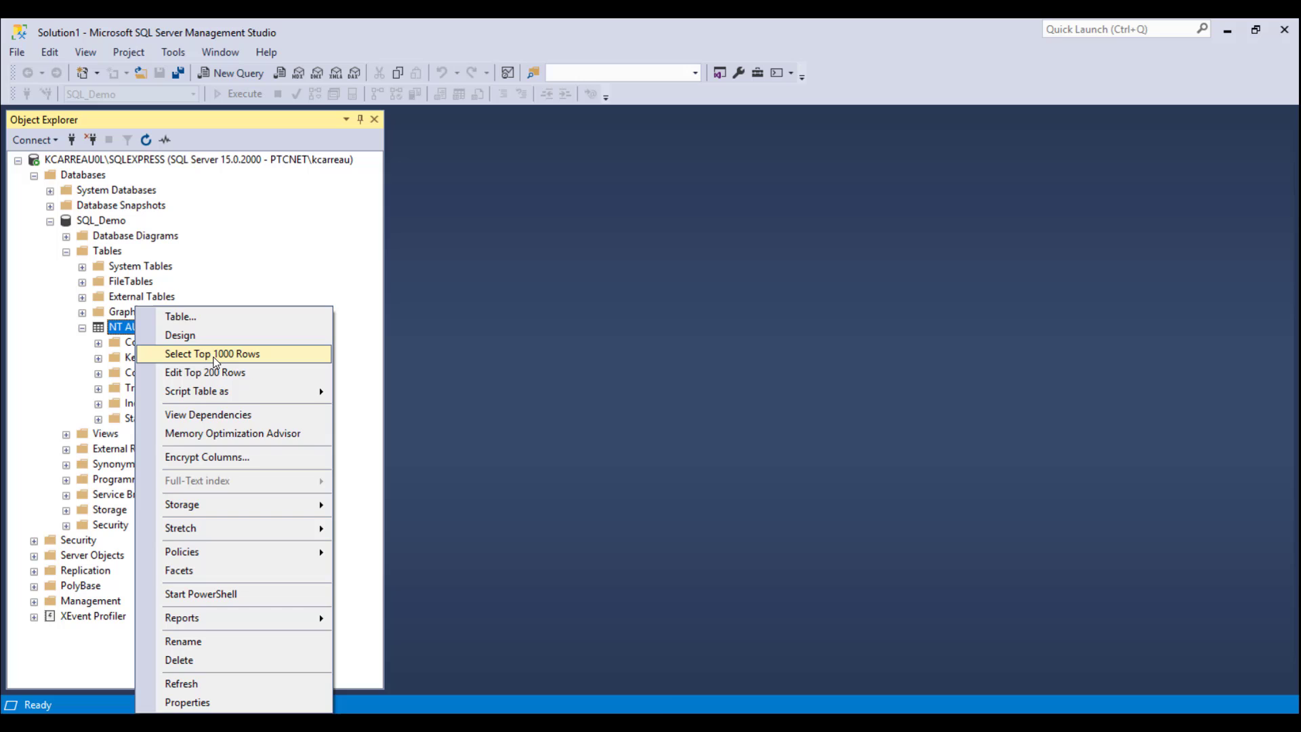
{"action": "left_click", "coordinate": [214, 352]}
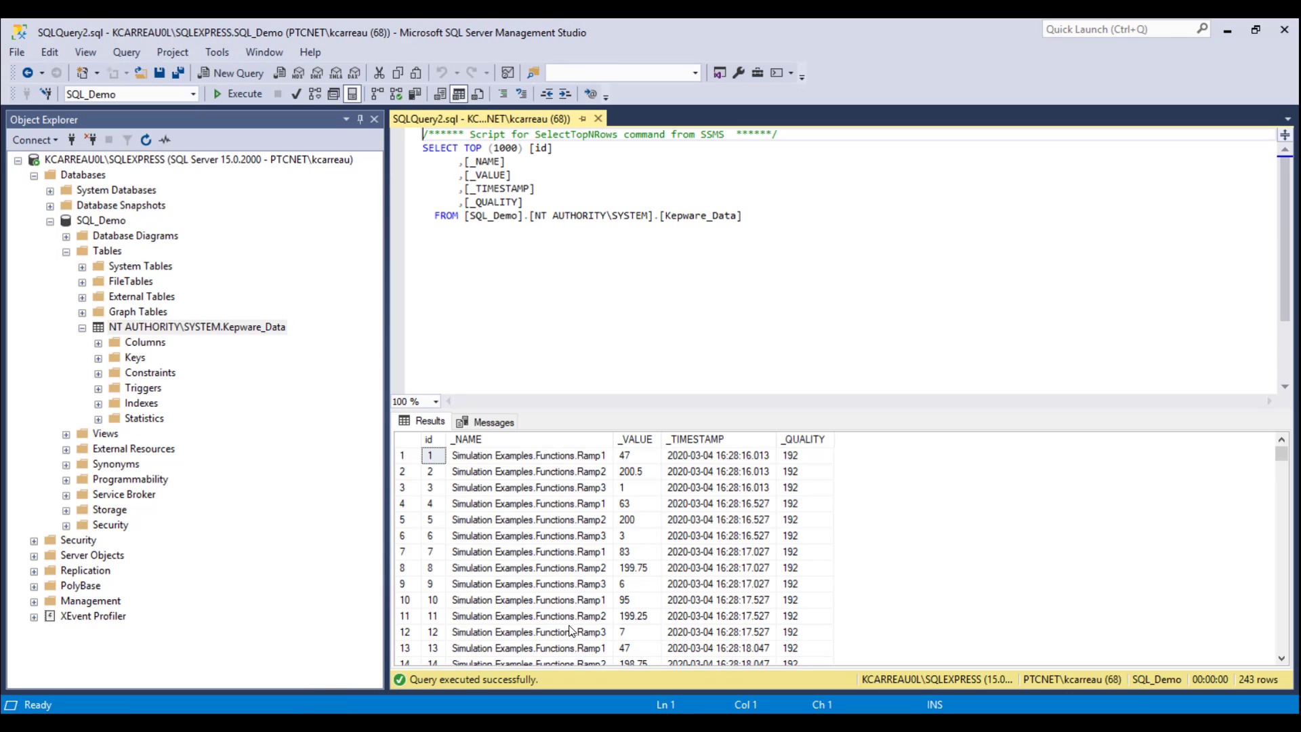